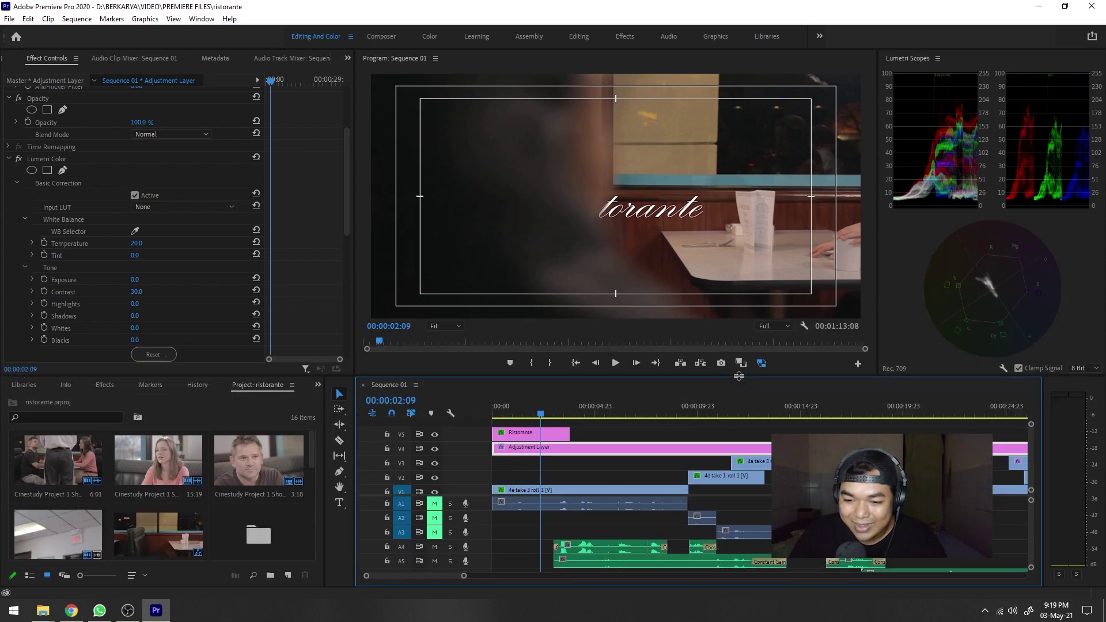
Examine the Lumetri Color settings of the adjustment layer and of the 4e take 3 roll 1 clip
{"action": "left_click", "coordinate": [651, 472]}
{"action": "scroll", "coordinate": [650, 472], "scroll_direction": "up", "scroll_amount": 2}
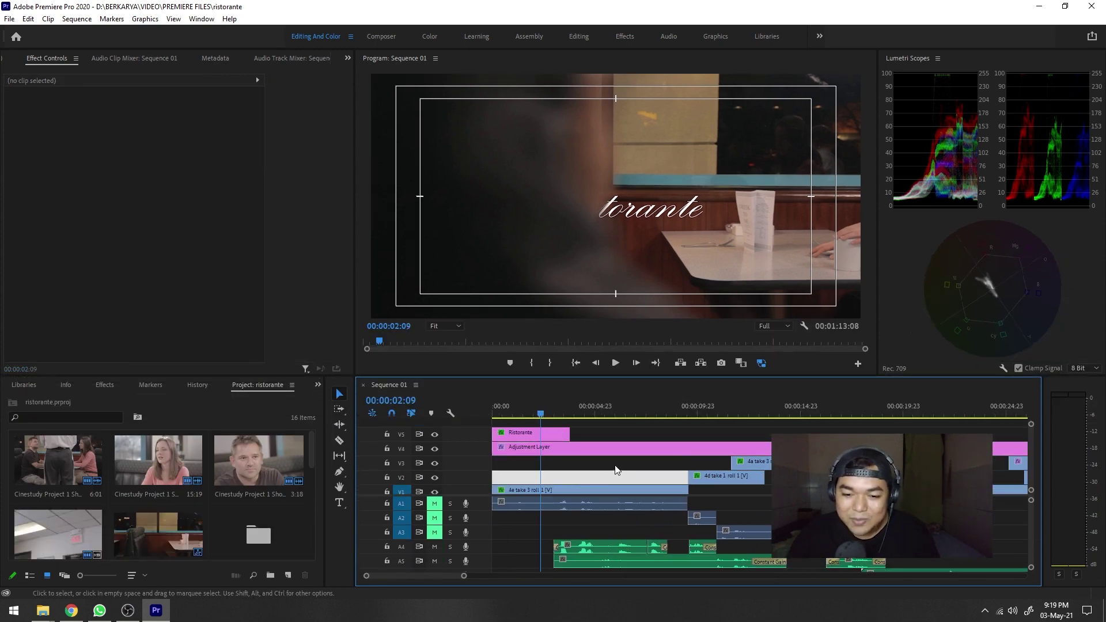
{"action": "left_click", "coordinate": [613, 447]}
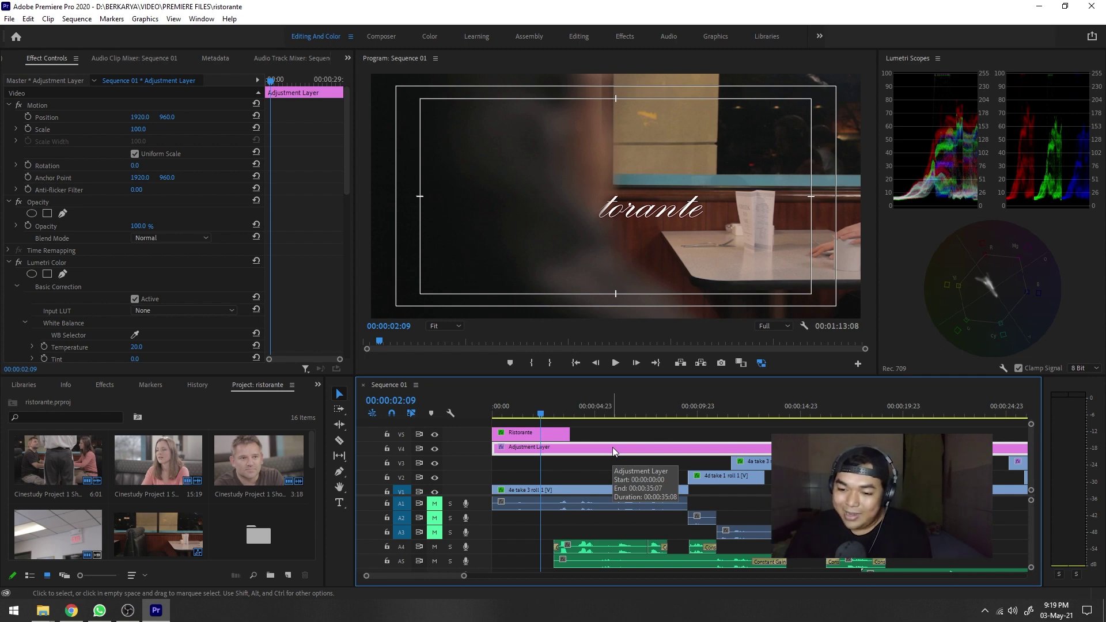
{"action": "left_click", "coordinate": [618, 467]}
{"action": "scroll", "coordinate": [618, 467], "scroll_direction": "down", "scroll_amount": 1}
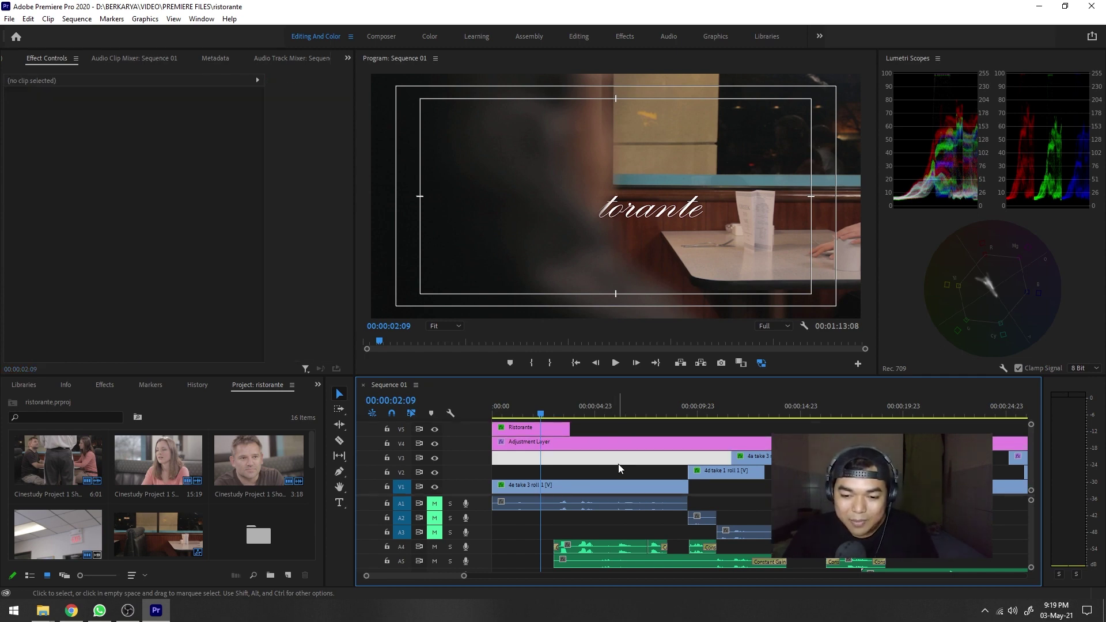
{"action": "left_click", "coordinate": [617, 487]}
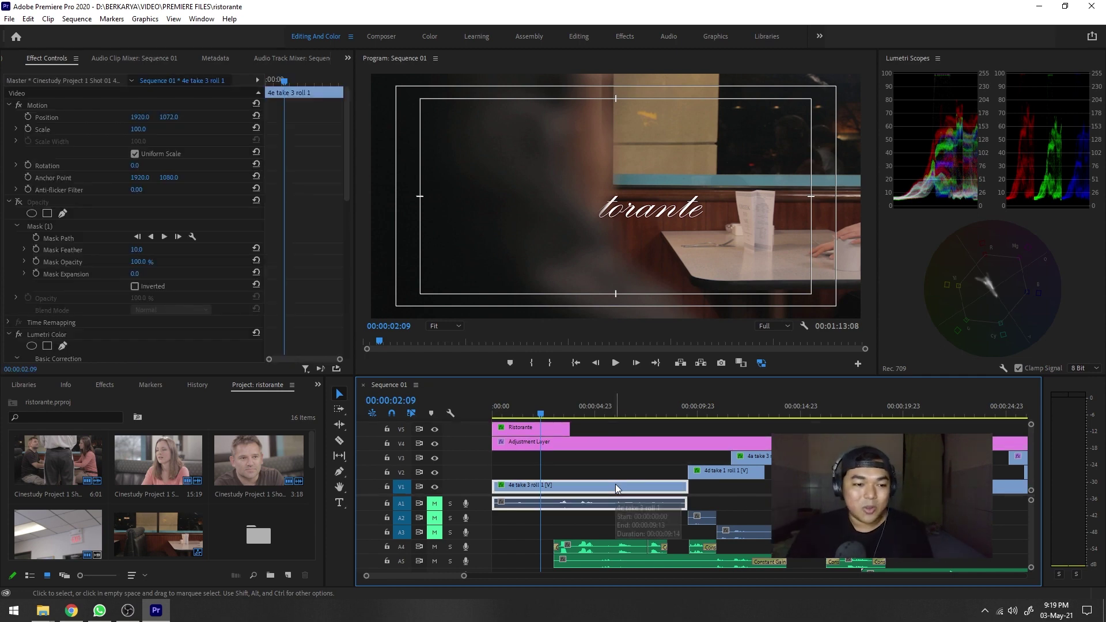
{"action": "scroll", "coordinate": [224, 301], "scroll_direction": "down", "scroll_amount": 5}
{"action": "scroll", "coordinate": [300, 273], "scroll_direction": "down", "scroll_amount": 3}
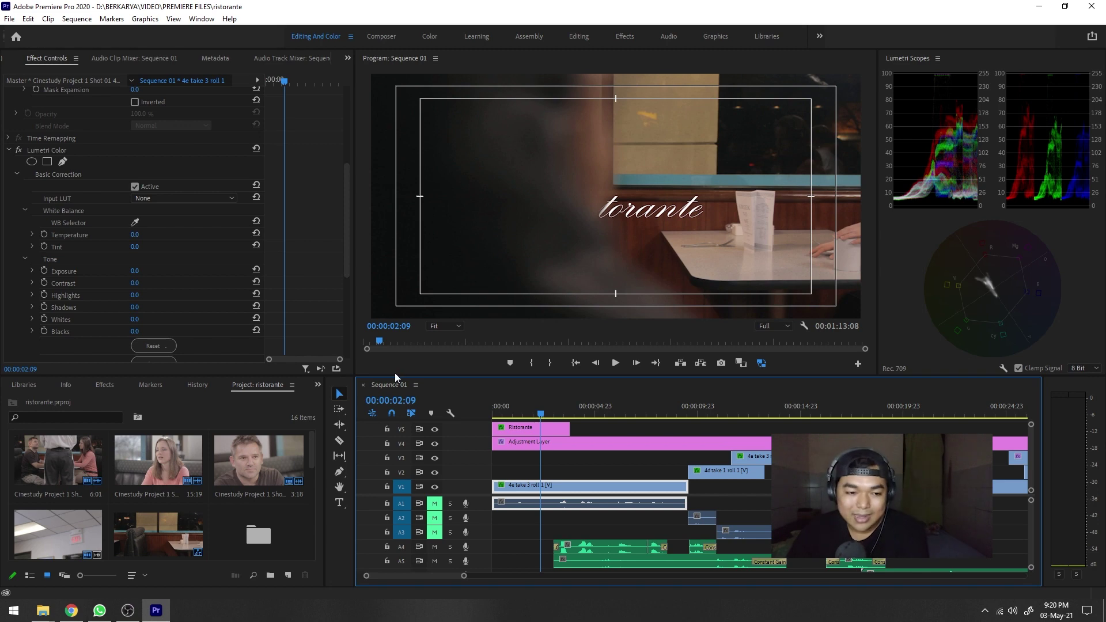
{"action": "left_click", "coordinate": [616, 470]}
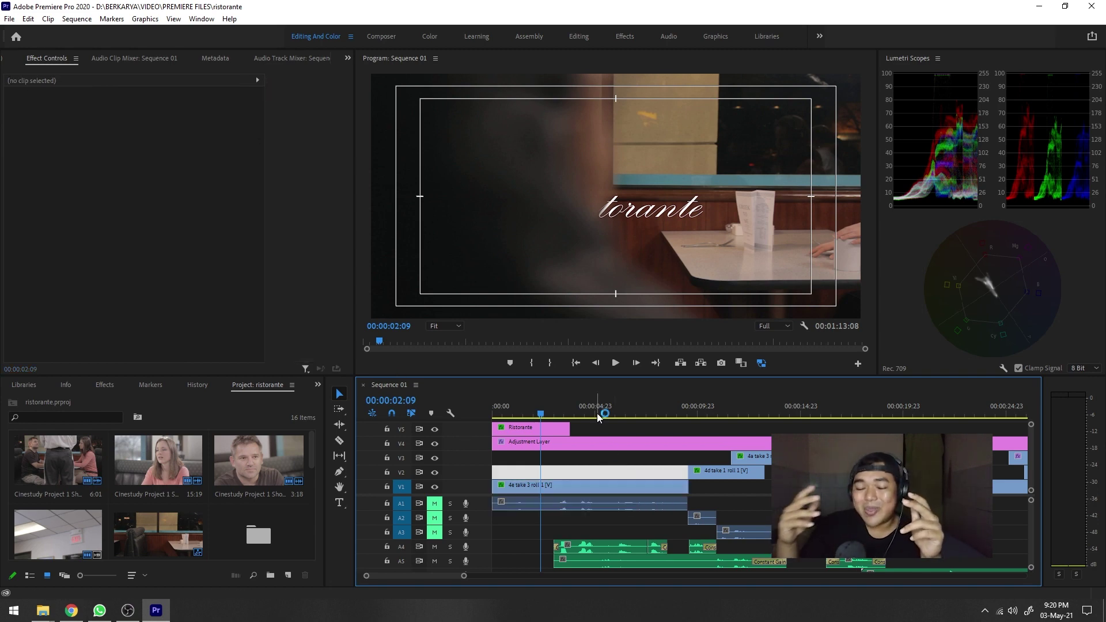
Scrub the sequence through the wide shot to the man's close-up at 00:00:10:07 to view the graded picture
{"action": "left_click", "coordinate": [595, 433]}
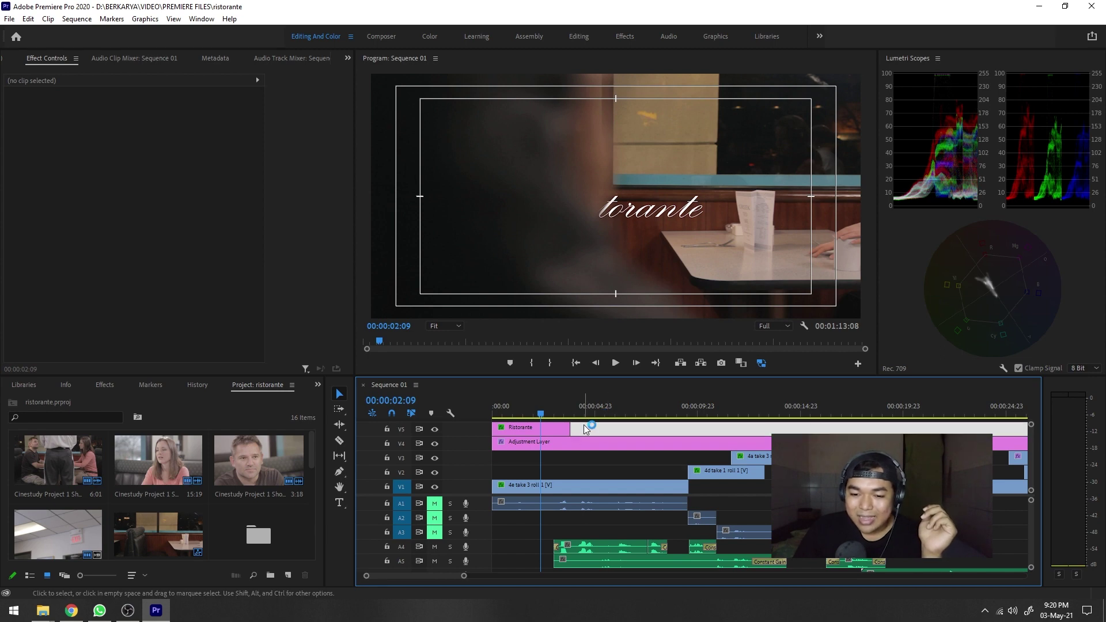
{"action": "left_click_drag", "start_coordinate": [564, 410], "coordinate": [652, 416]}
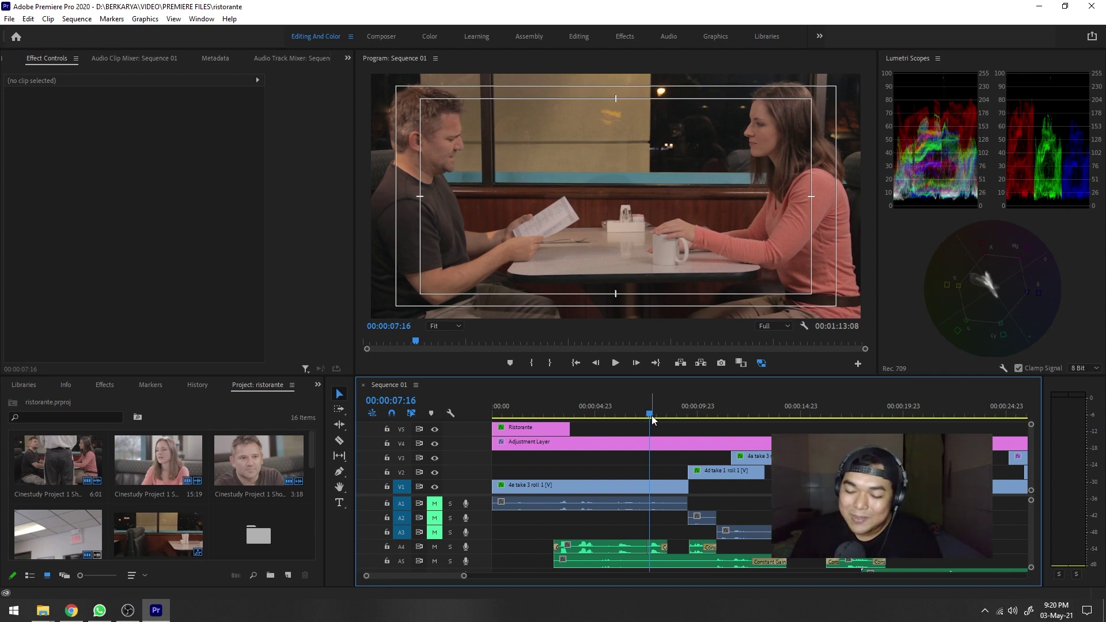
{"action": "left_click_drag", "start_coordinate": [651, 416], "coordinate": [710, 431]}
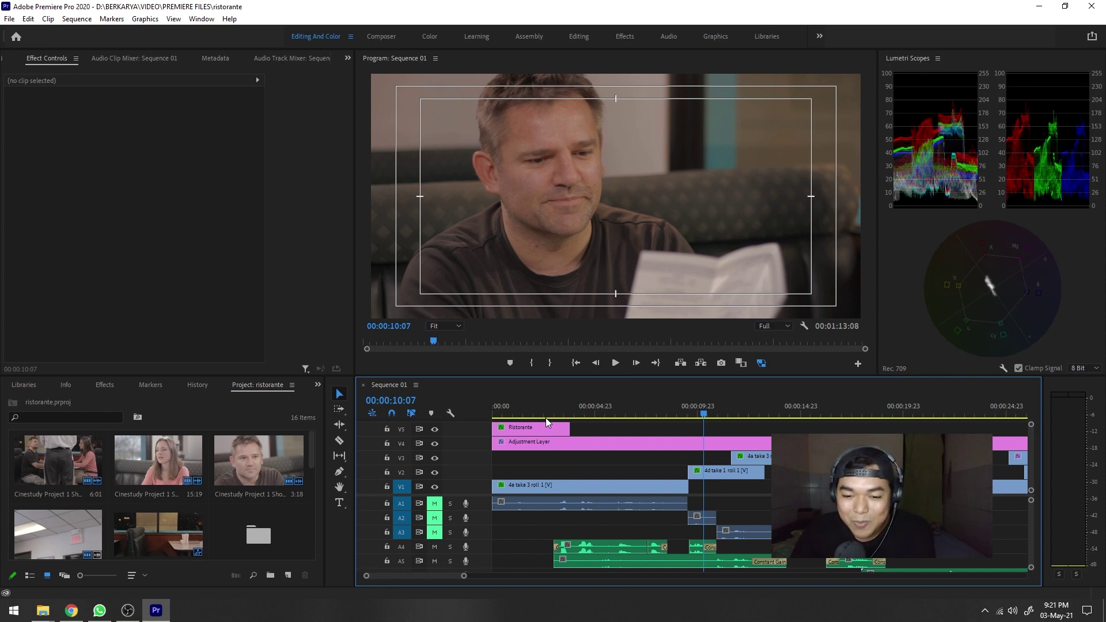
Hide the adjustment layer's track V4 and scrub between the wide shot and the close-ups to compare them without the grade
{"action": "left_click", "coordinate": [434, 444]}
{"action": "left_click_drag", "start_coordinate": [704, 410], "coordinate": [677, 410]}
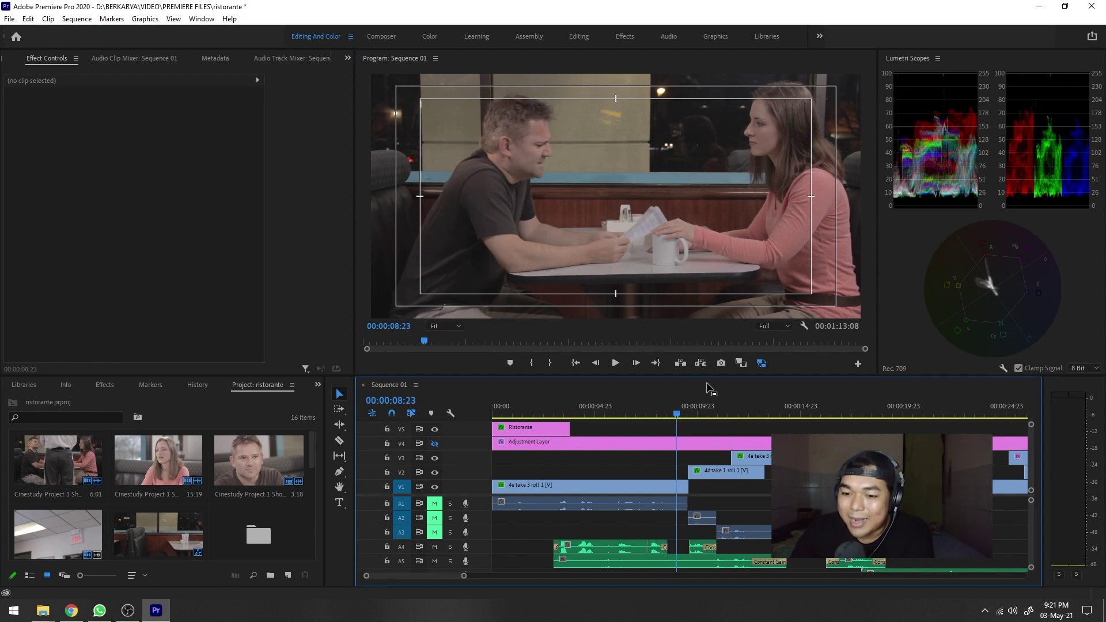
{"action": "left_click_drag", "start_coordinate": [683, 412], "coordinate": [740, 414]}
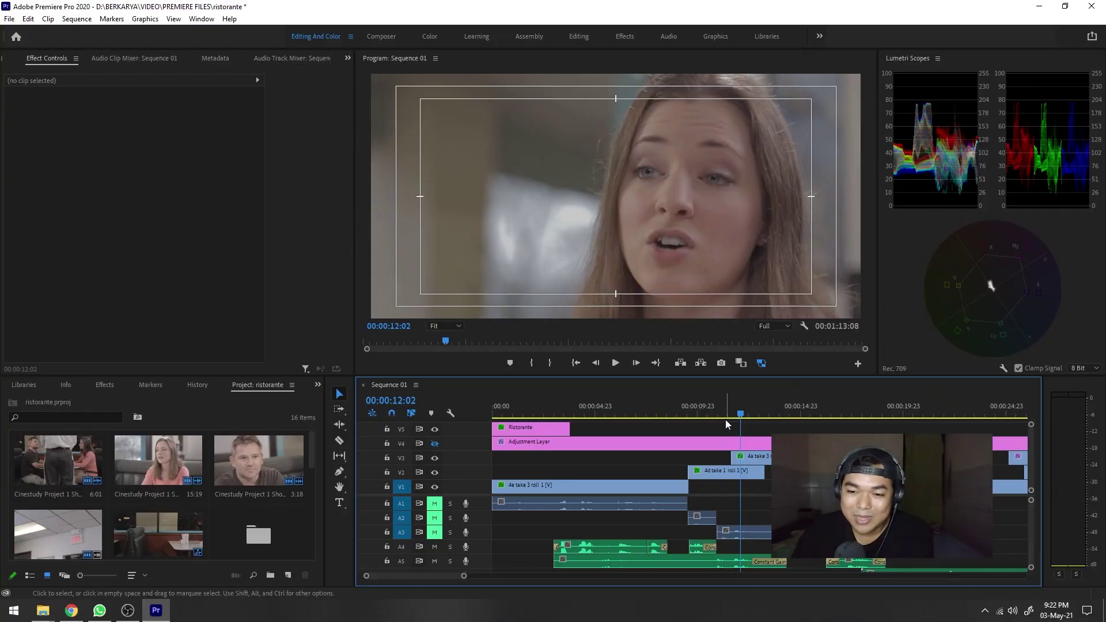
{"action": "left_click_drag", "start_coordinate": [726, 421], "coordinate": [644, 421]}
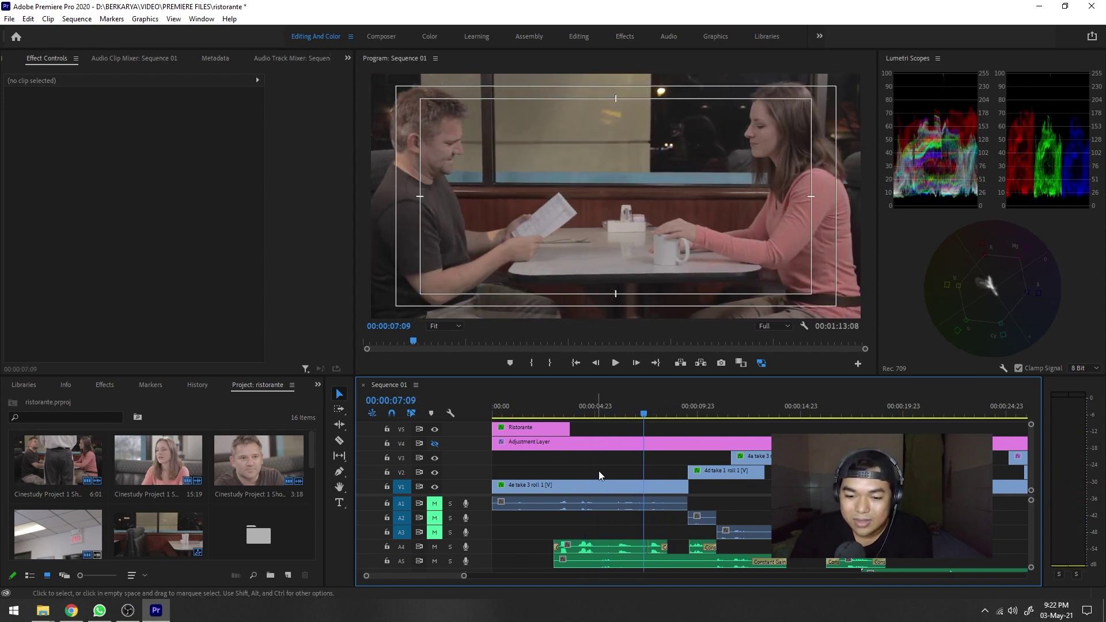
{"action": "left_click_drag", "start_coordinate": [644, 403], "coordinate": [636, 403]}
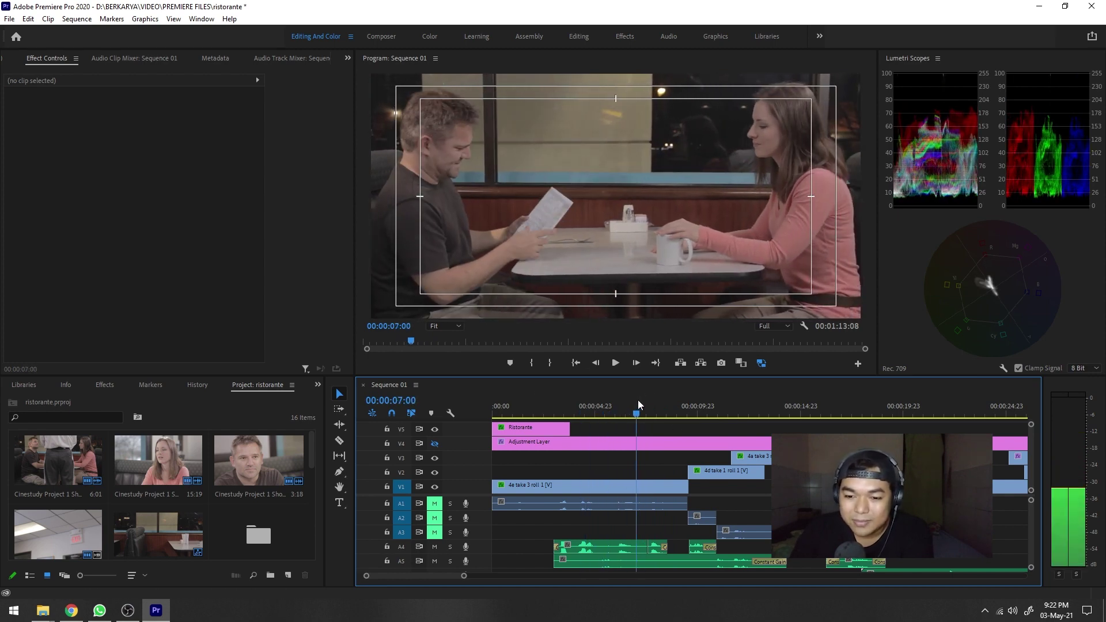
Select the 4e take 3 roll 1 clip, turn on its Opacity effect with the mask, and move the playhead to 00:00:04:00
{"action": "key", "text": "d"}
{"action": "left_click", "coordinate": [19, 202]}
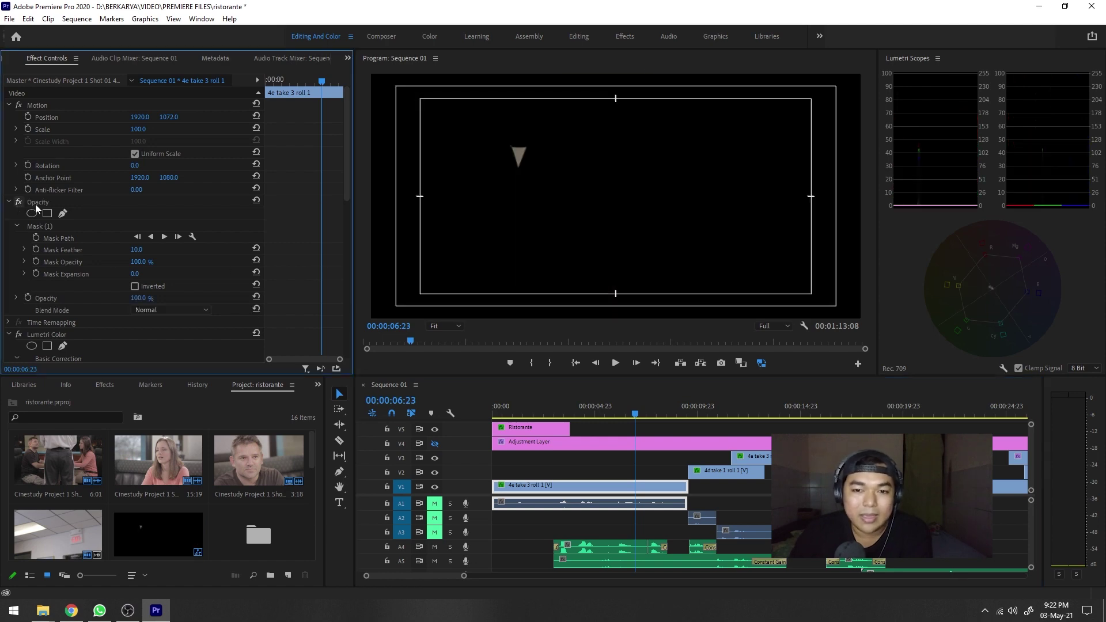
{"action": "left_click_drag", "start_coordinate": [634, 412], "coordinate": [575, 412]}
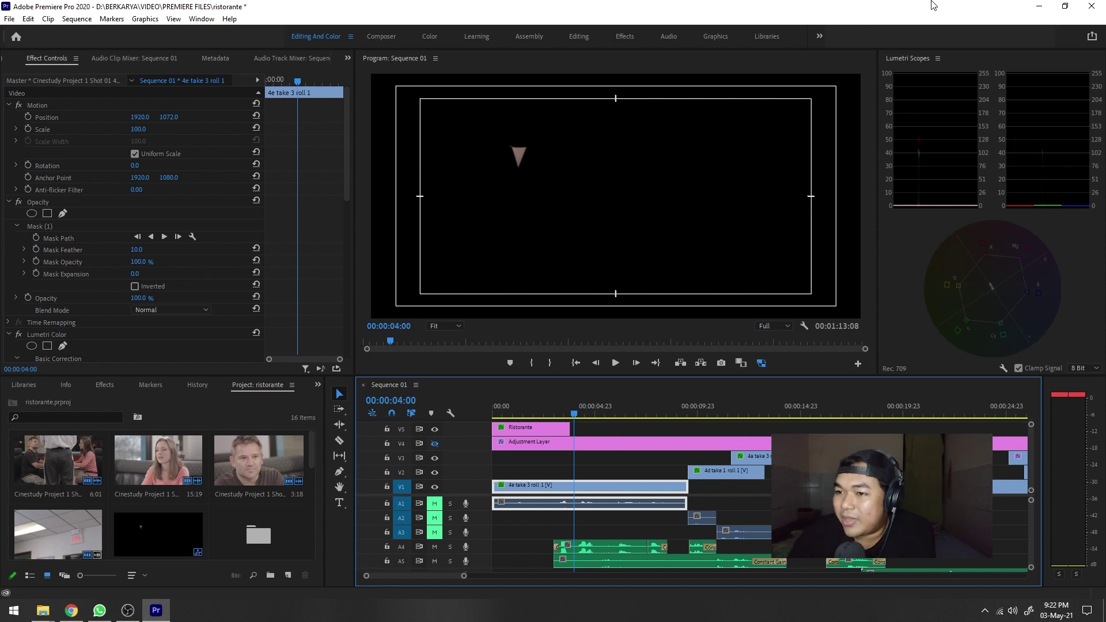
Enlarge the Lumetri Scopes to full view, examine the masked skin patch's signal, and restore the layout
{"action": "left_click", "coordinate": [903, 58]}
{"action": "double_click", "coordinate": [903, 58]}
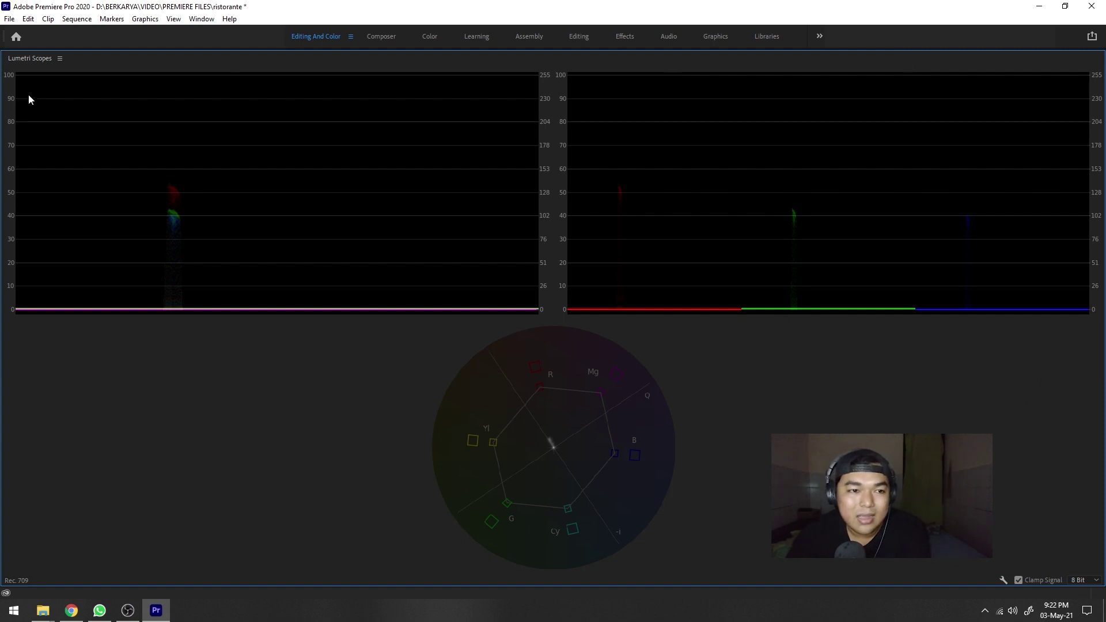
{"action": "double_click", "coordinate": [27, 62]}
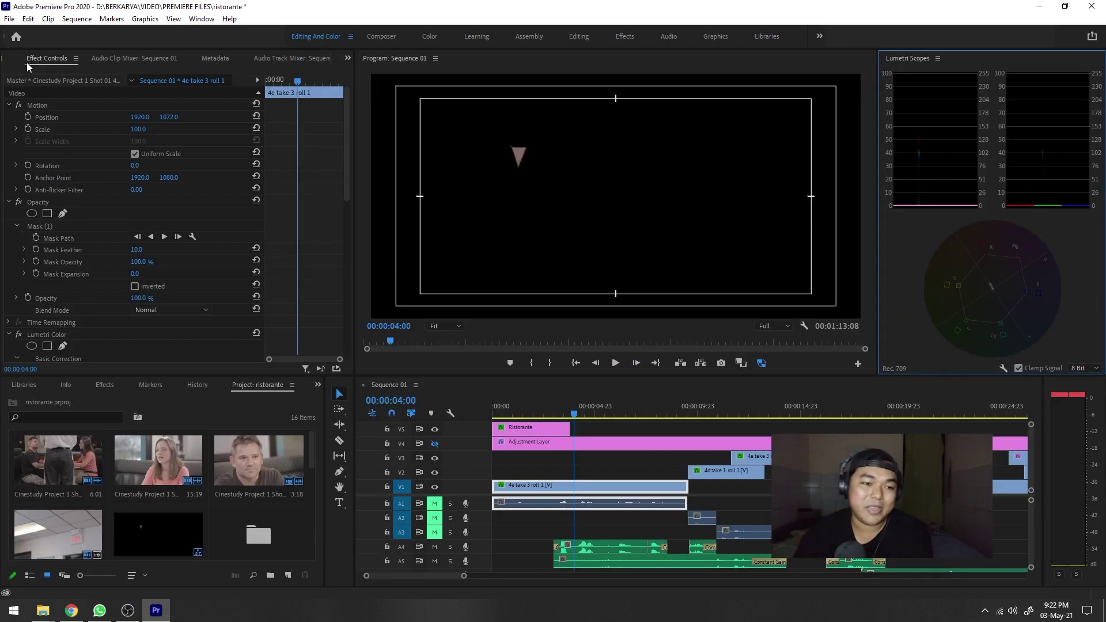
Set the Lumetri Color saturation of the 4e take 3 roll 1 clip to 0
{"action": "scroll", "coordinate": [323, 231], "scroll_direction": "down", "scroll_amount": 5}
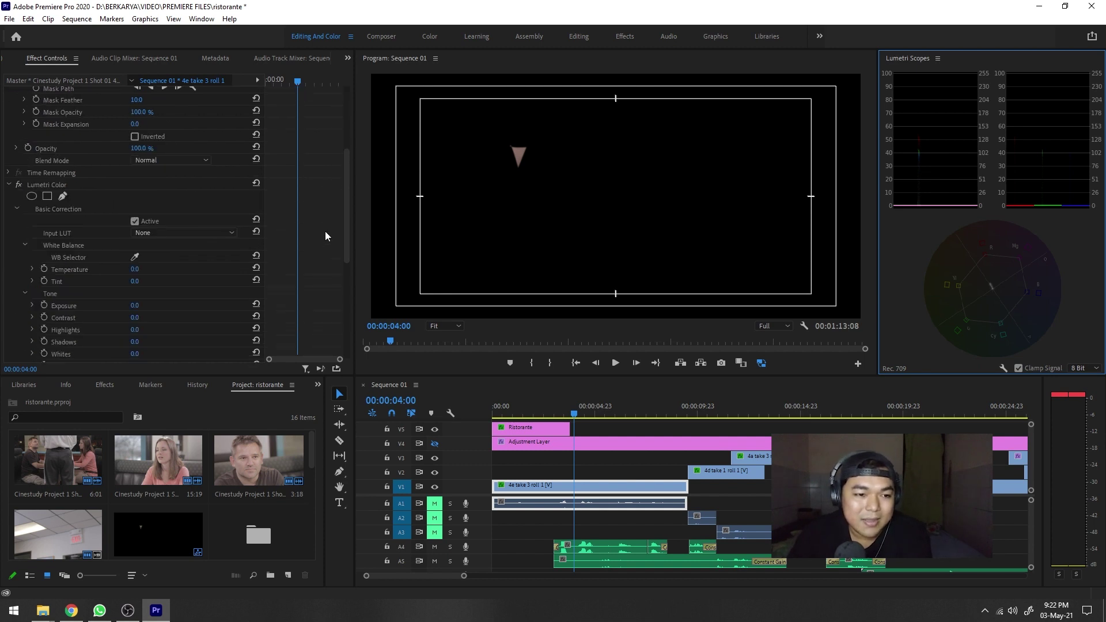
{"action": "left_click", "coordinate": [100, 137]}
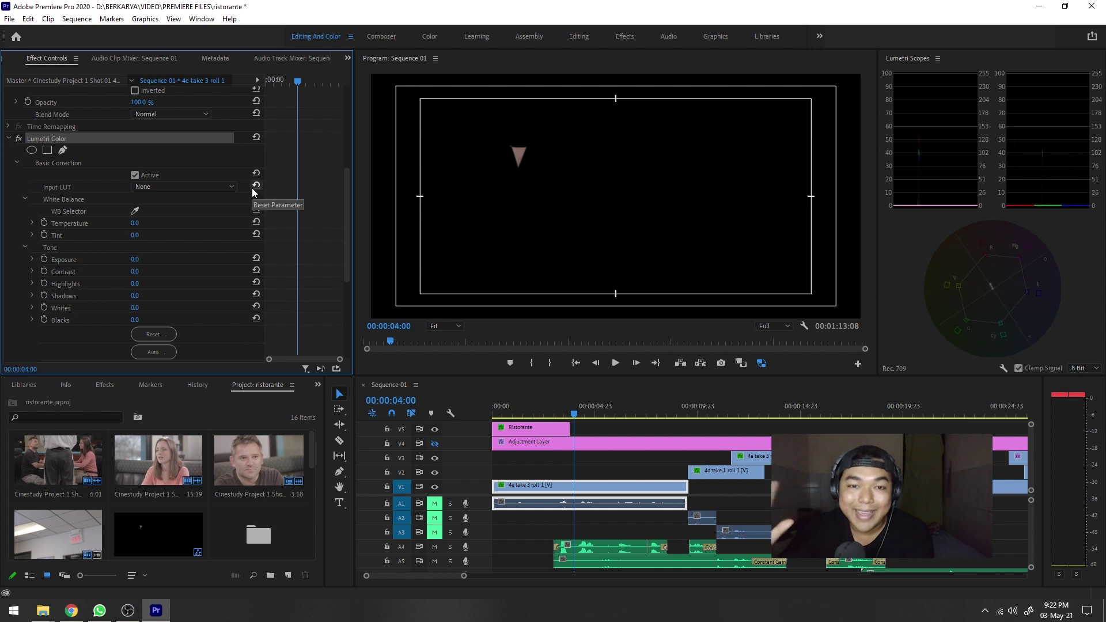
{"action": "scroll", "coordinate": [317, 221], "scroll_direction": "down", "scroll_amount": 2}
{"action": "scroll", "coordinate": [318, 222], "scroll_direction": "down", "scroll_amount": 1}
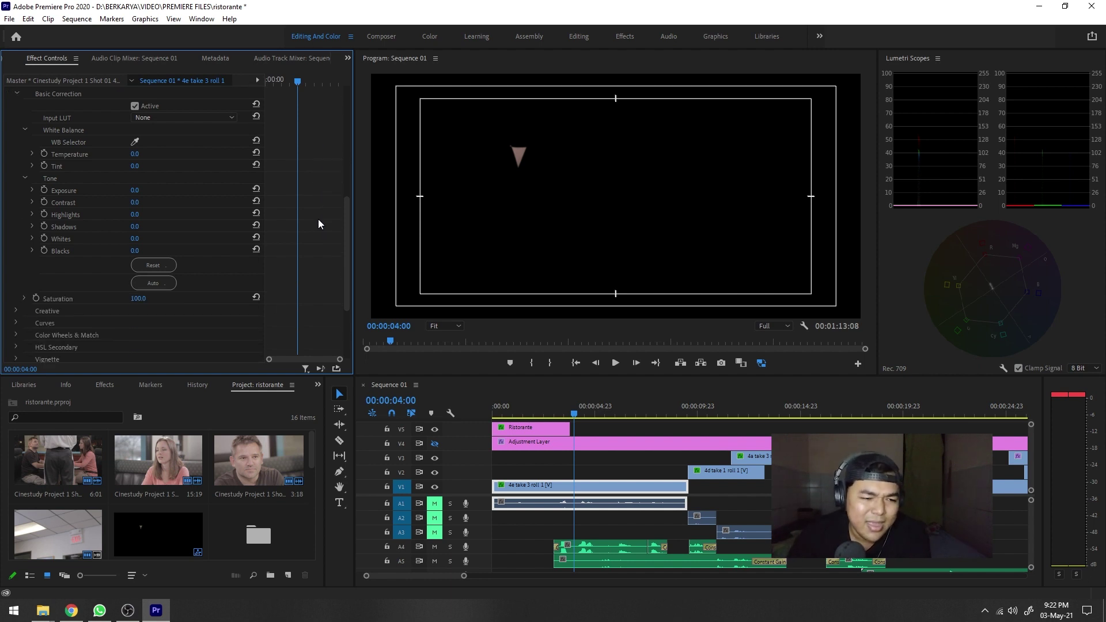
{"action": "left_click", "coordinate": [138, 298]}
{"action": "type", "text": "0"}
{"action": "key", "text": "Return"}
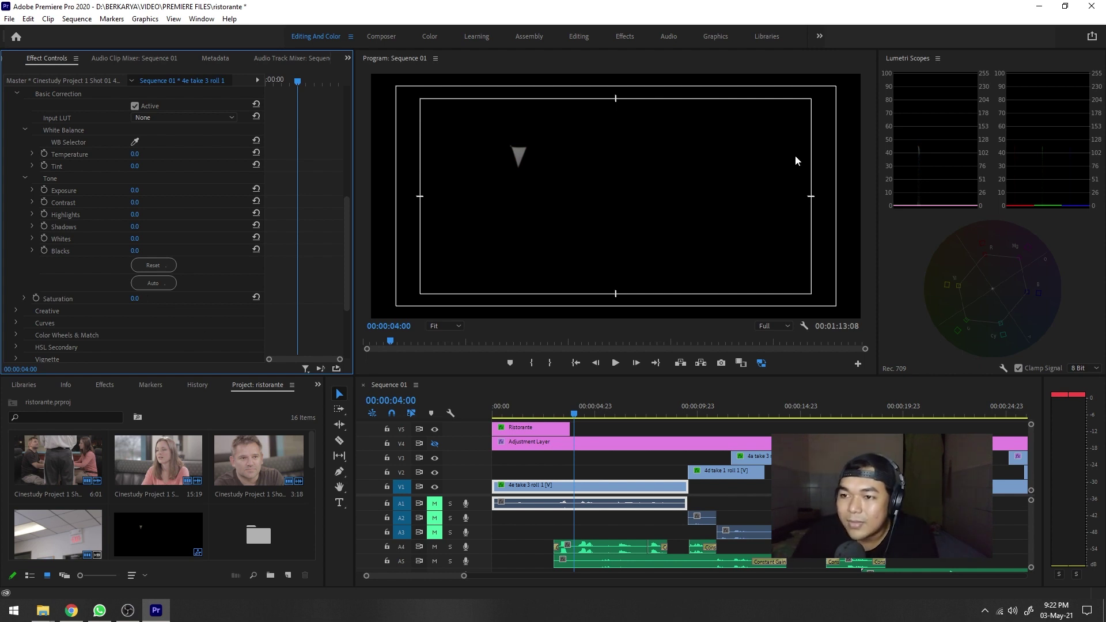
{"action": "left_click", "coordinate": [903, 56]}
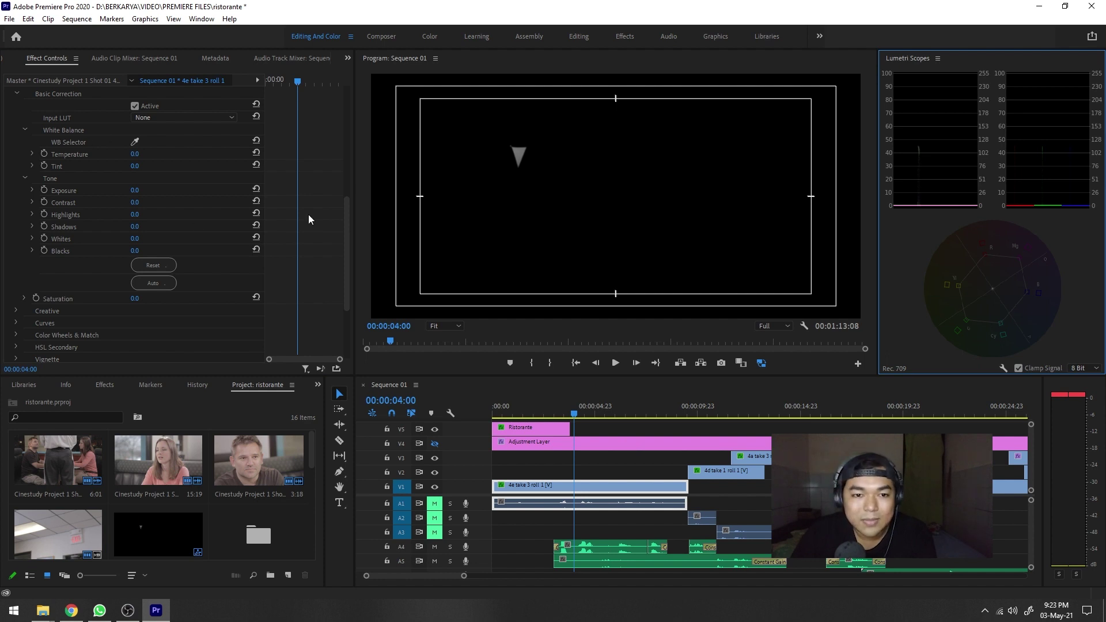
Turn off the clip's Opacity effect and view the full desaturated frame at 00:00:05:13
{"action": "scroll", "coordinate": [317, 213], "scroll_direction": "up", "scroll_amount": 7}
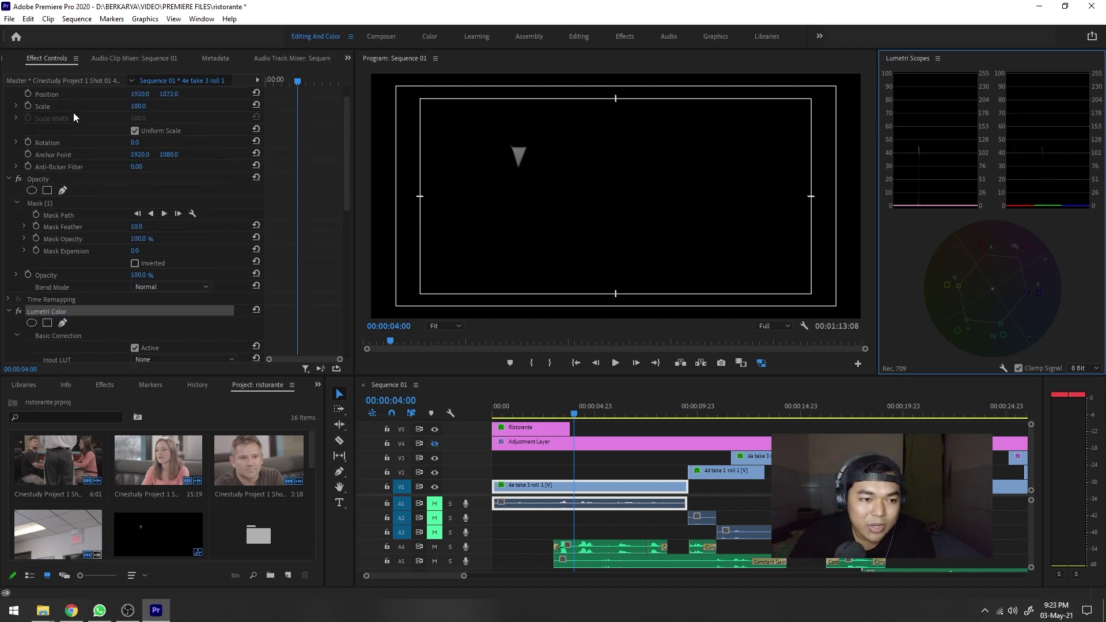
{"action": "left_click", "coordinate": [19, 179]}
{"action": "left_click_drag", "start_coordinate": [575, 414], "coordinate": [606, 412]}
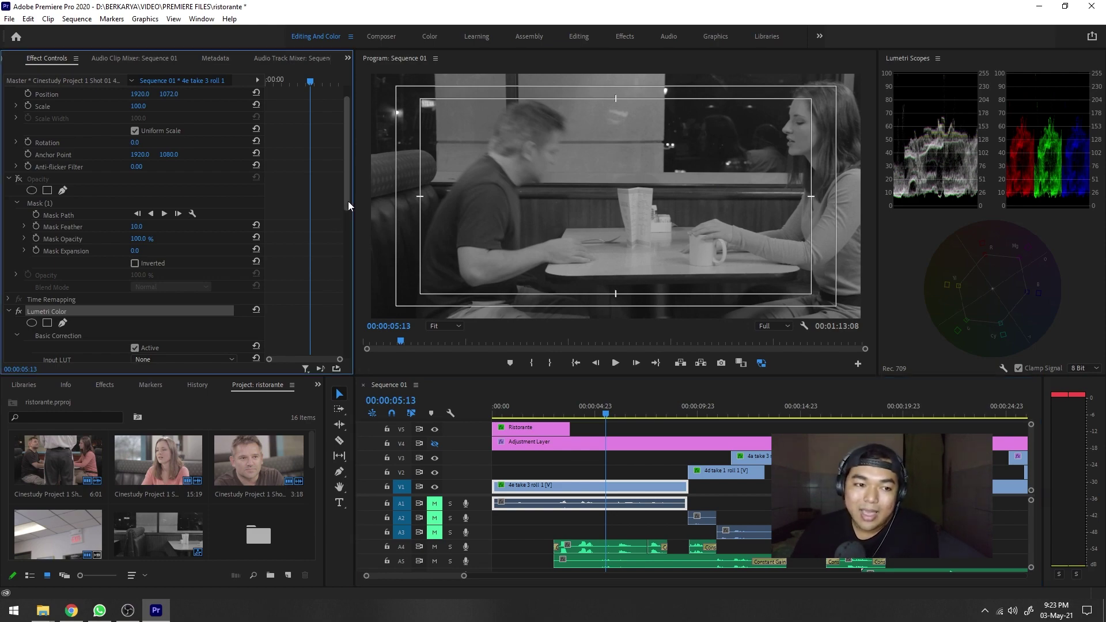
Move the playhead to 00:00:03:11 and turn the clip's Opacity effect back on with Mask (1) selected
{"action": "left_click_drag", "start_coordinate": [347, 202], "coordinate": [345, 215]}
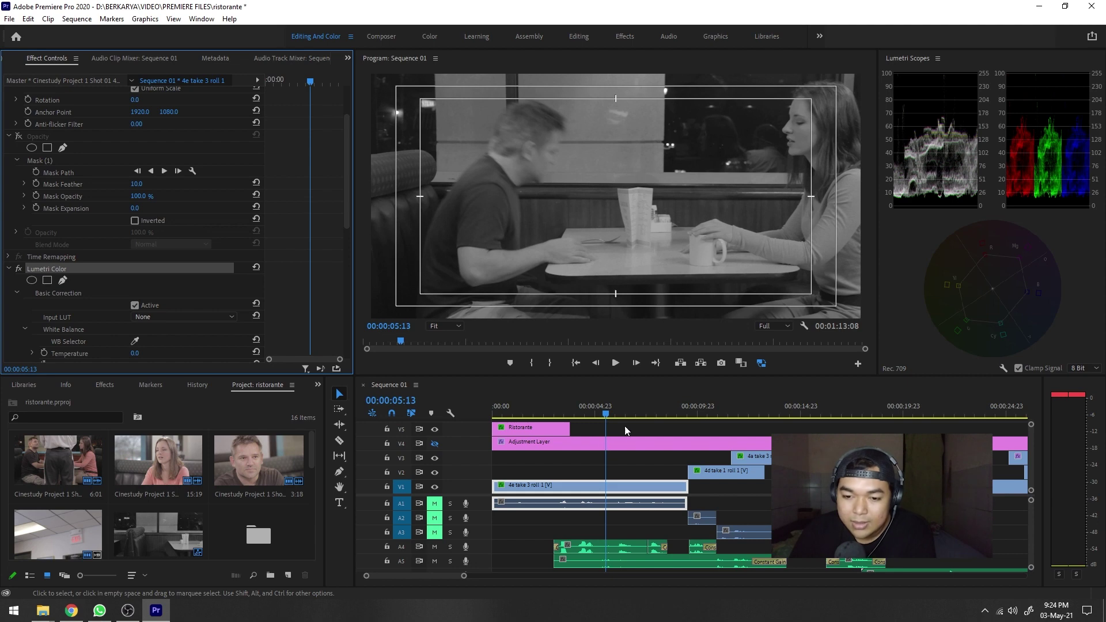
{"action": "left_click_drag", "start_coordinate": [610, 416], "coordinate": [565, 410]}
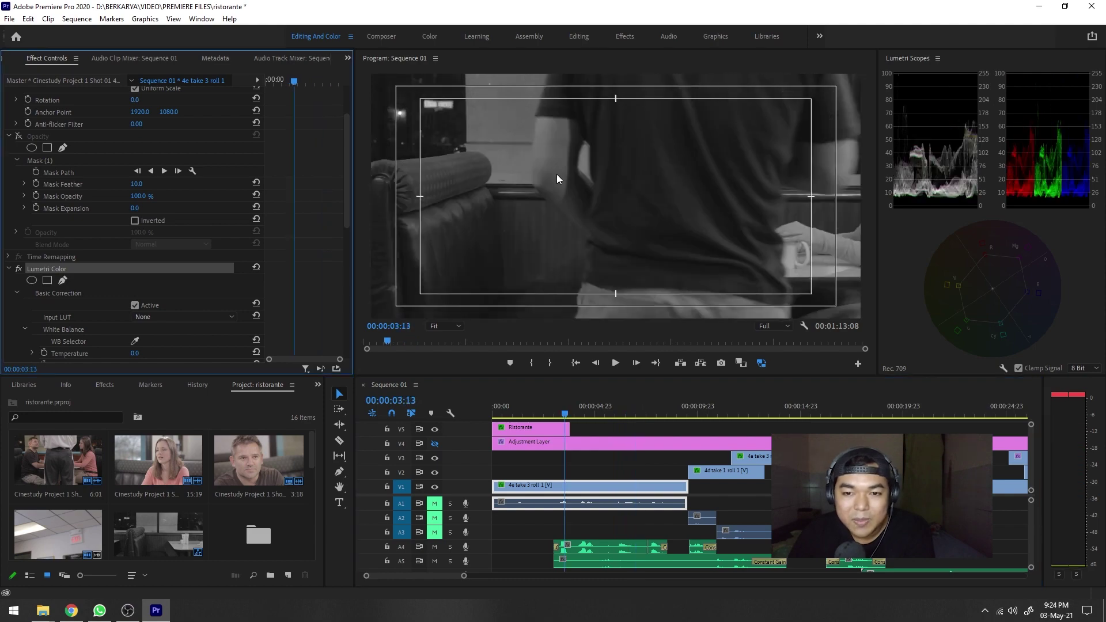
{"action": "key", "text": "Left"}
{"action": "key", "text": "Left"}
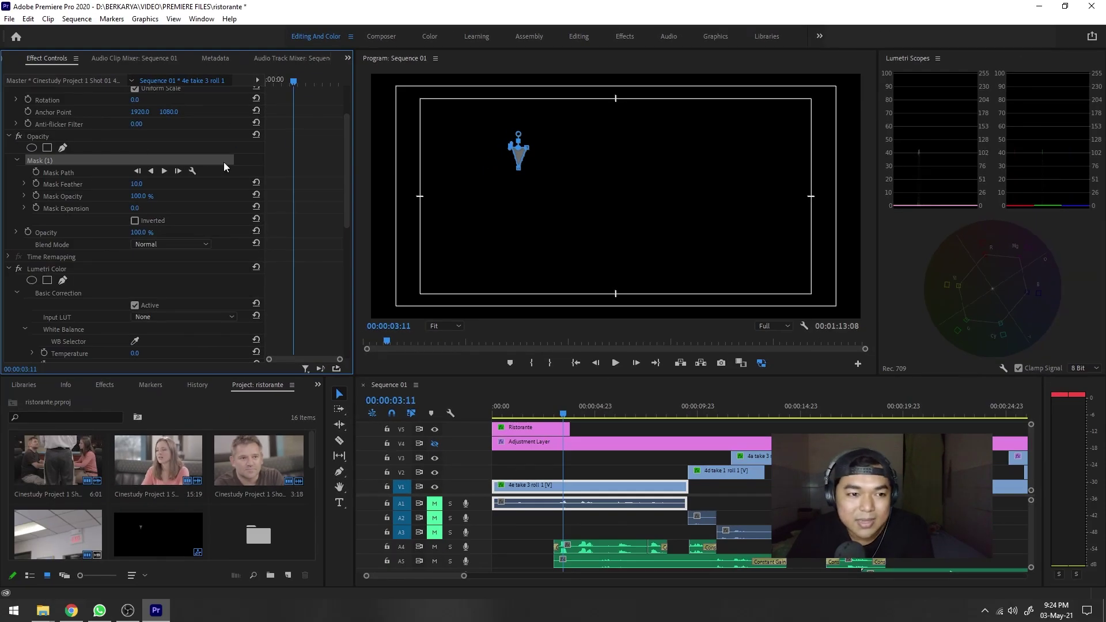
Examine the masked patch's waveform in the enlarged Lumetri Scopes, check the available scope types, and restore the panel layout
{"action": "double_click", "coordinate": [890, 58]}
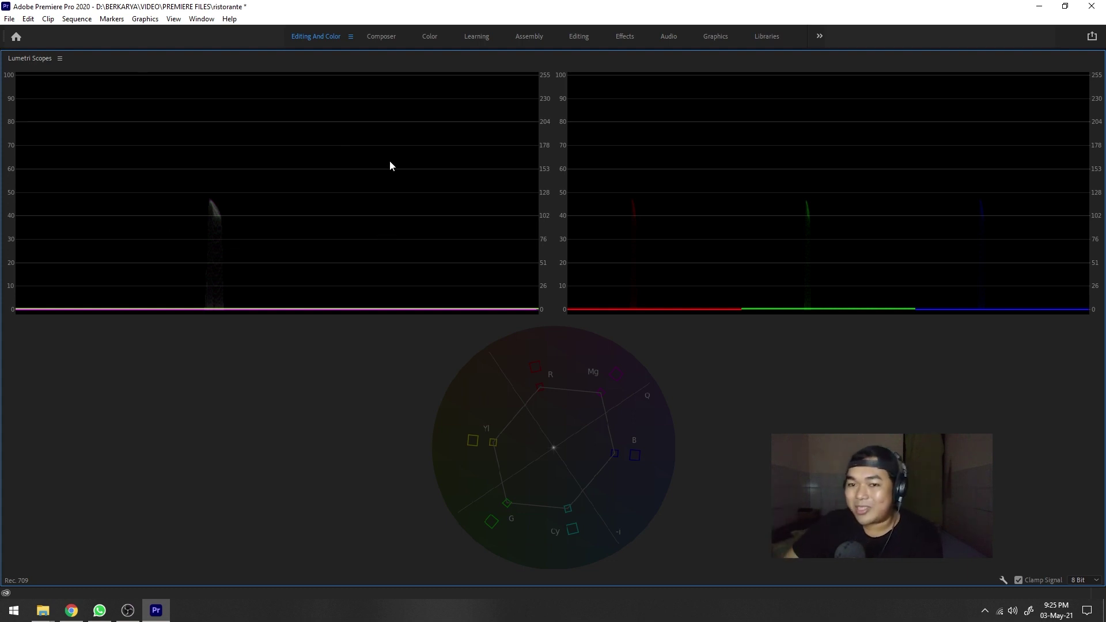
{"action": "right_click", "coordinate": [801, 226]}
{"action": "left_click", "coordinate": [552, 64]}
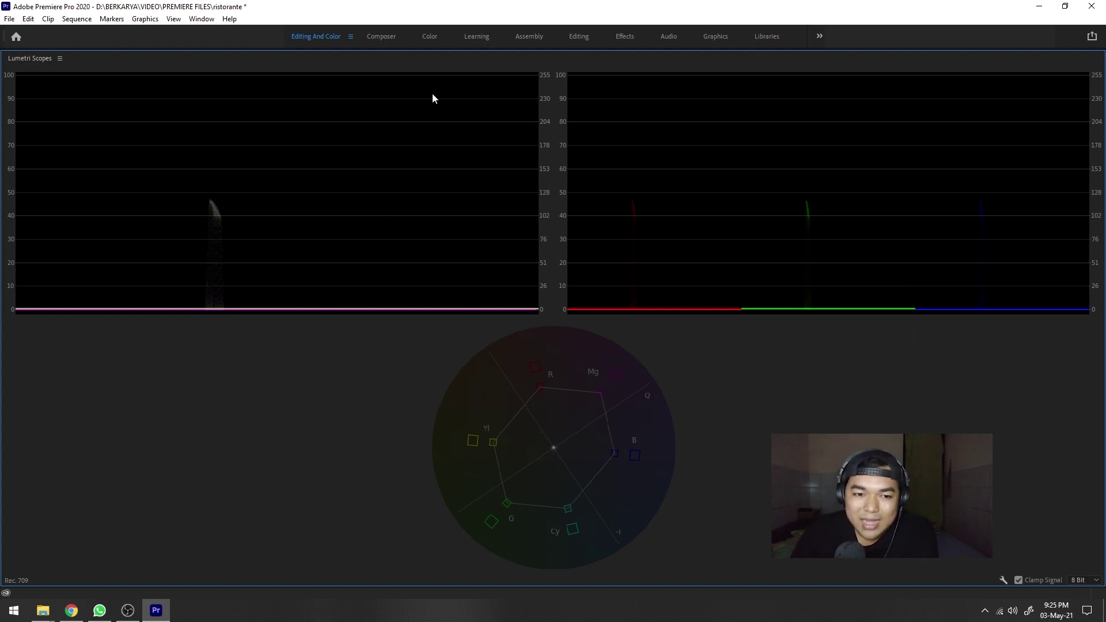
{"action": "right_click", "coordinate": [533, 253]}
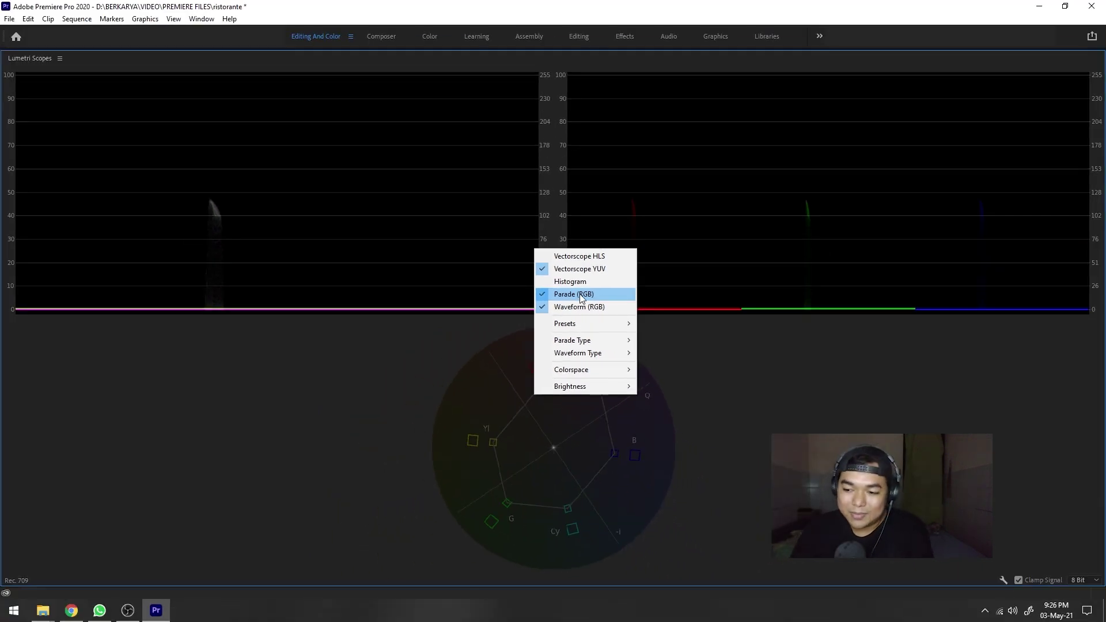
{"action": "key", "text": "Escape"}
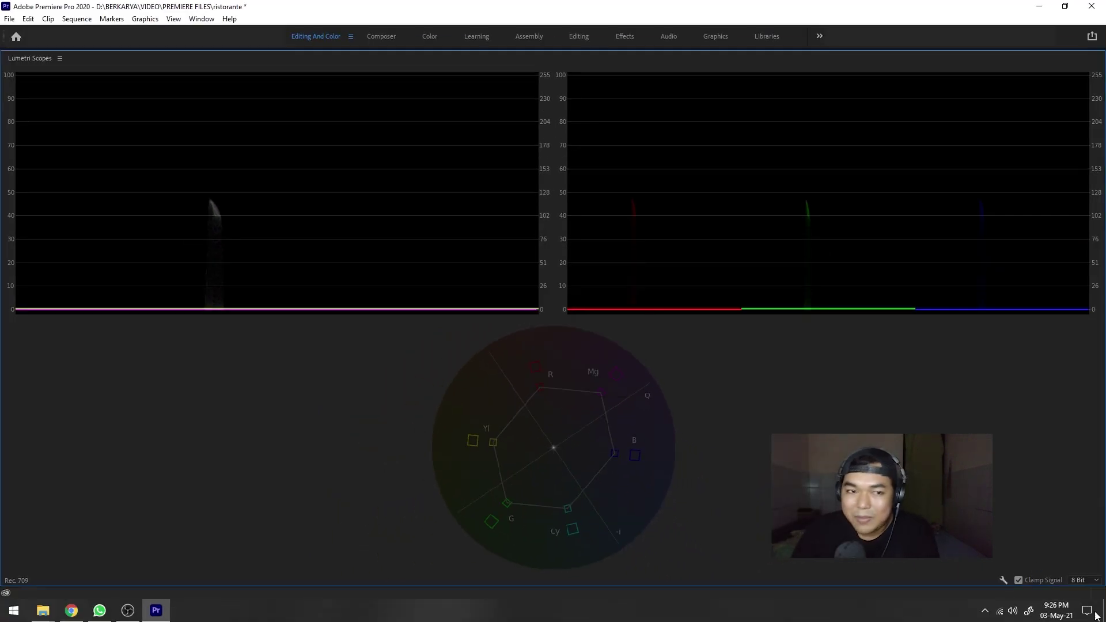
{"action": "double_click", "coordinate": [40, 62]}
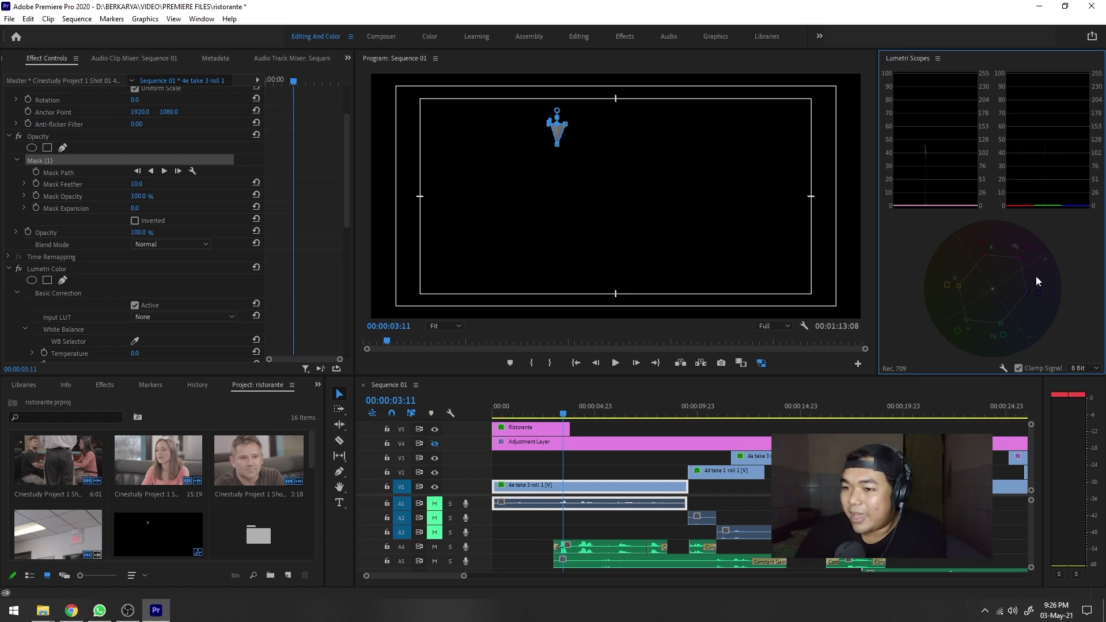
{"action": "right_click", "coordinate": [960, 131]}
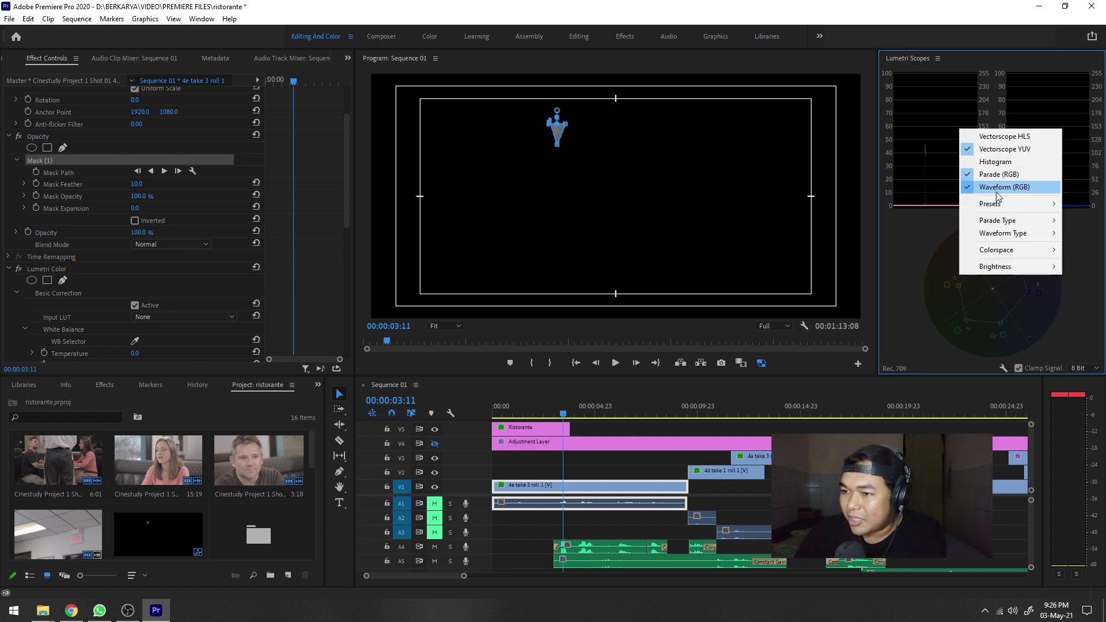
{"action": "key", "text": "Escape"}
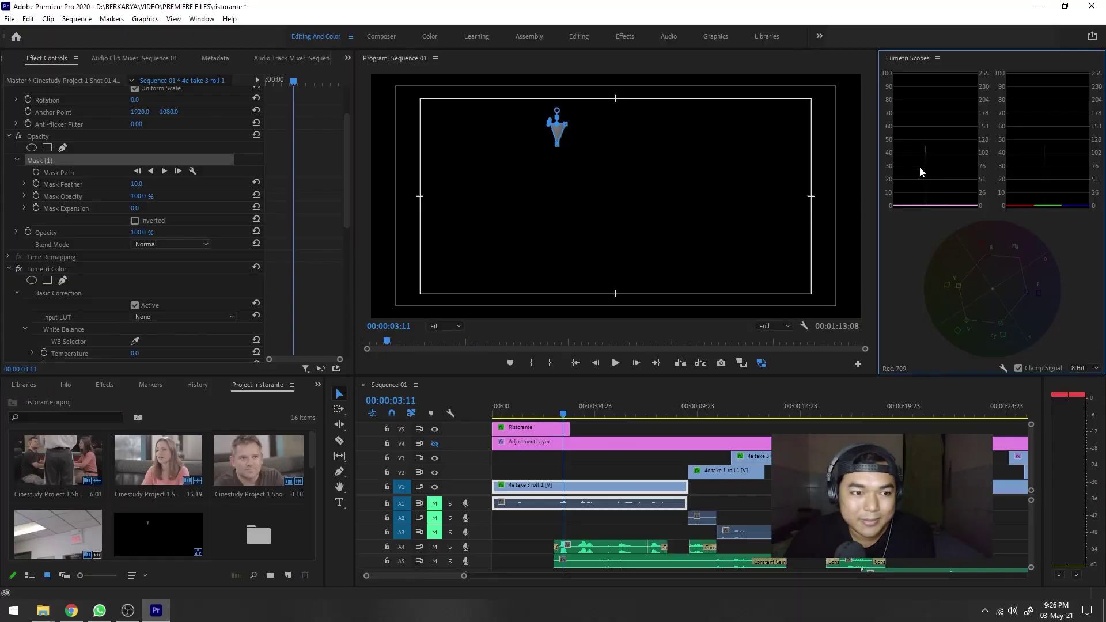
Move the playhead to 00:00:10:07 and set the 4d take 1 roll 1 clip's Lumetri Color saturation to 0
{"action": "left_click", "coordinate": [560, 414]}
{"action": "left_click_drag", "start_coordinate": [560, 413], "coordinate": [704, 407]}
{"action": "left_click", "coordinate": [714, 471]}
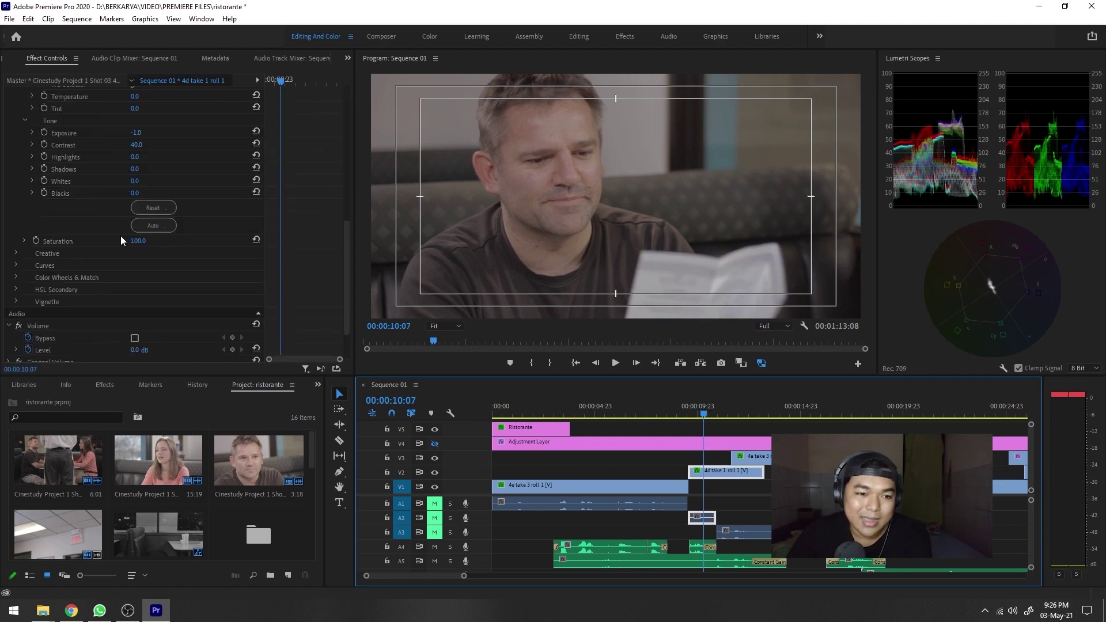
{"action": "left_click_drag", "start_coordinate": [133, 242], "coordinate": [81, 242]}
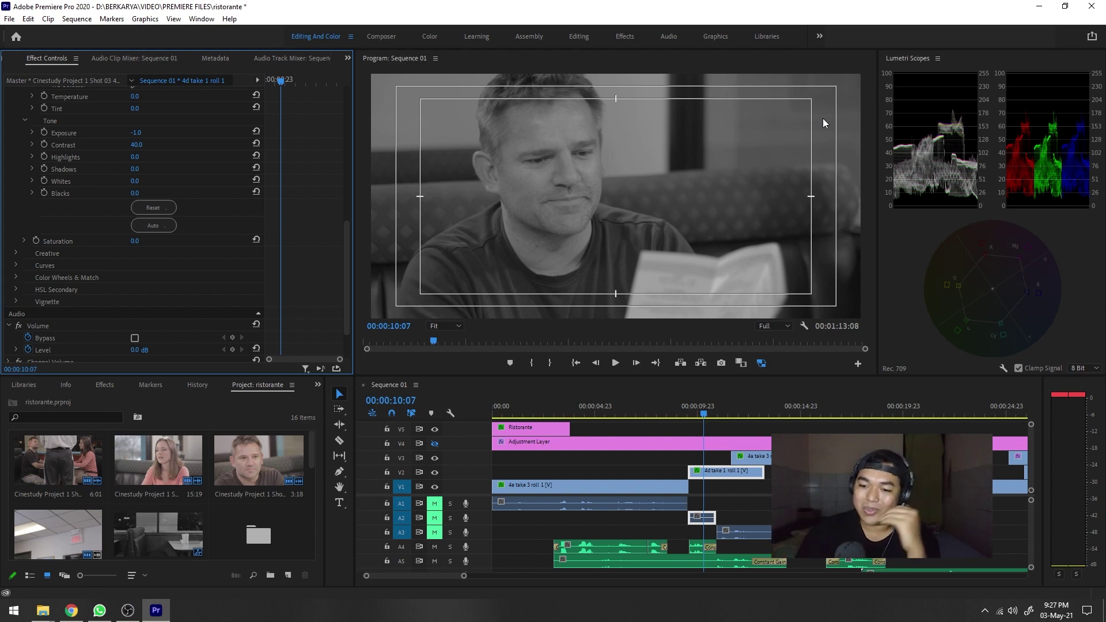
Turn on the 4d take 1 roll 1 clip's Opacity effect with Mask (1) selected and nudge the mask on the man's face
{"action": "scroll", "coordinate": [306, 192], "scroll_direction": "up", "scroll_amount": 10}
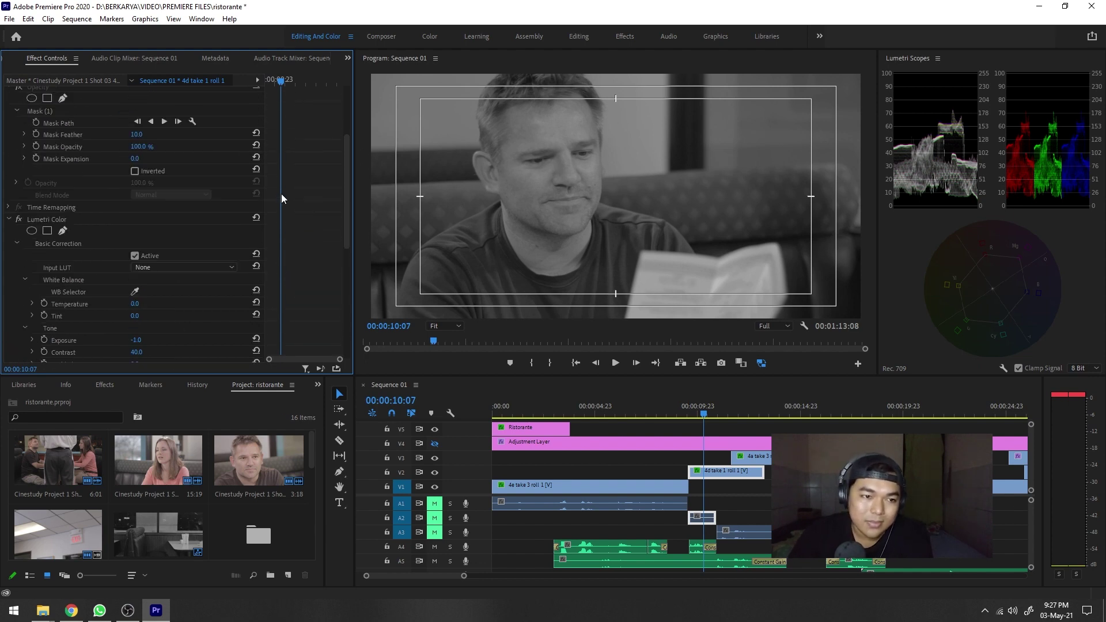
{"action": "left_click", "coordinate": [77, 153]}
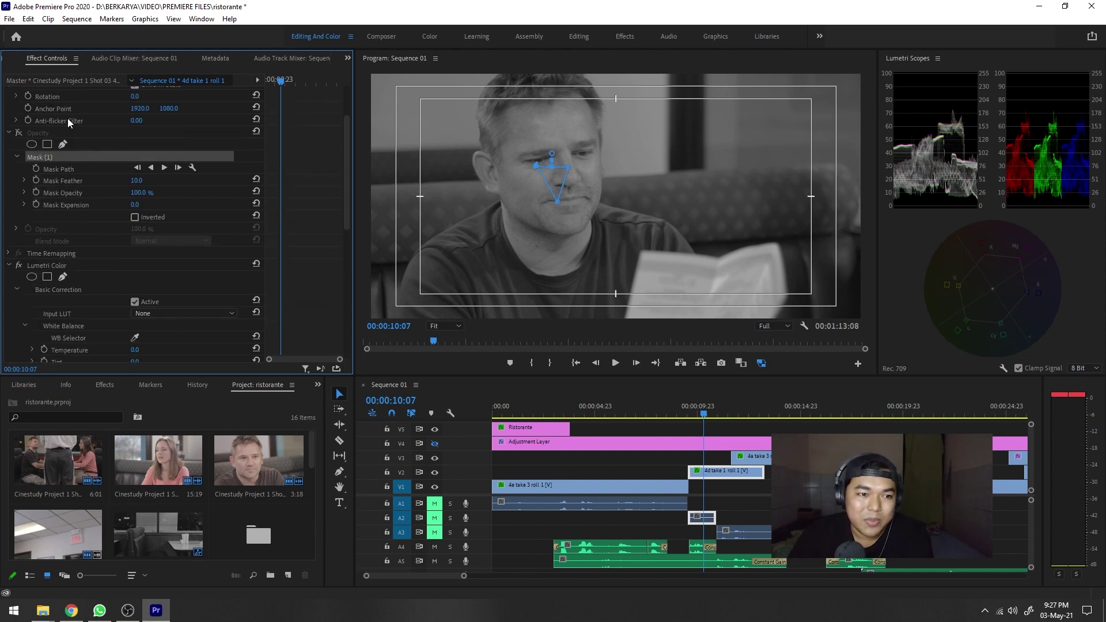
{"action": "left_click", "coordinate": [19, 133]}
{"action": "left_click_drag", "start_coordinate": [551, 178], "coordinate": [553, 179]}
Examine the masked face patch's waveform level in the enlarged Lumetri Scopes and restore the panel layout
{"action": "left_click", "coordinate": [932, 57]}
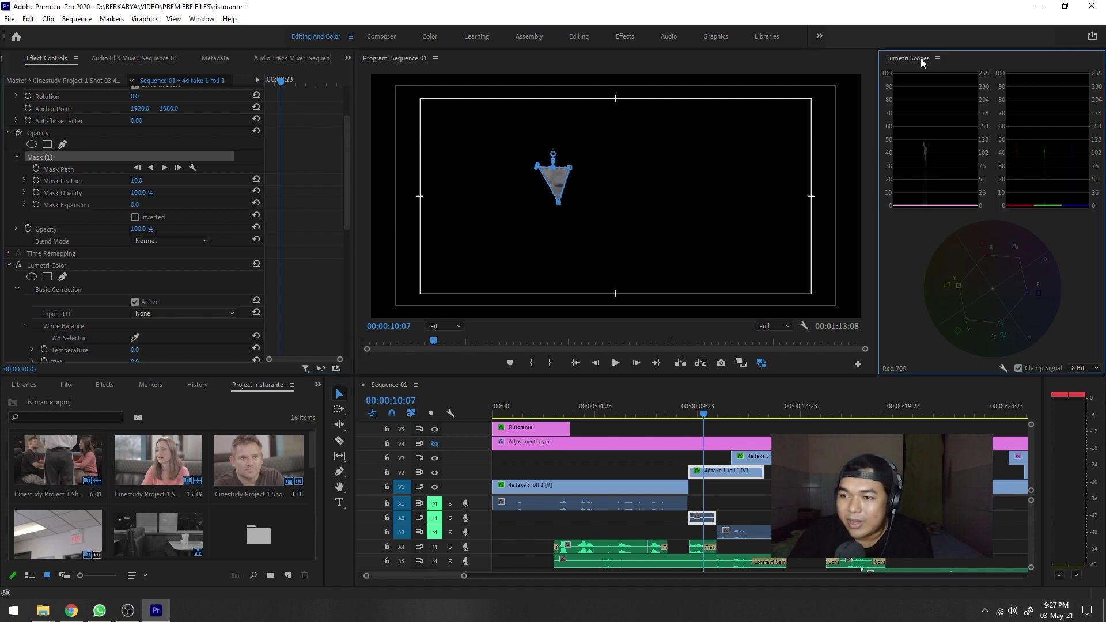
{"action": "double_click", "coordinate": [921, 58]}
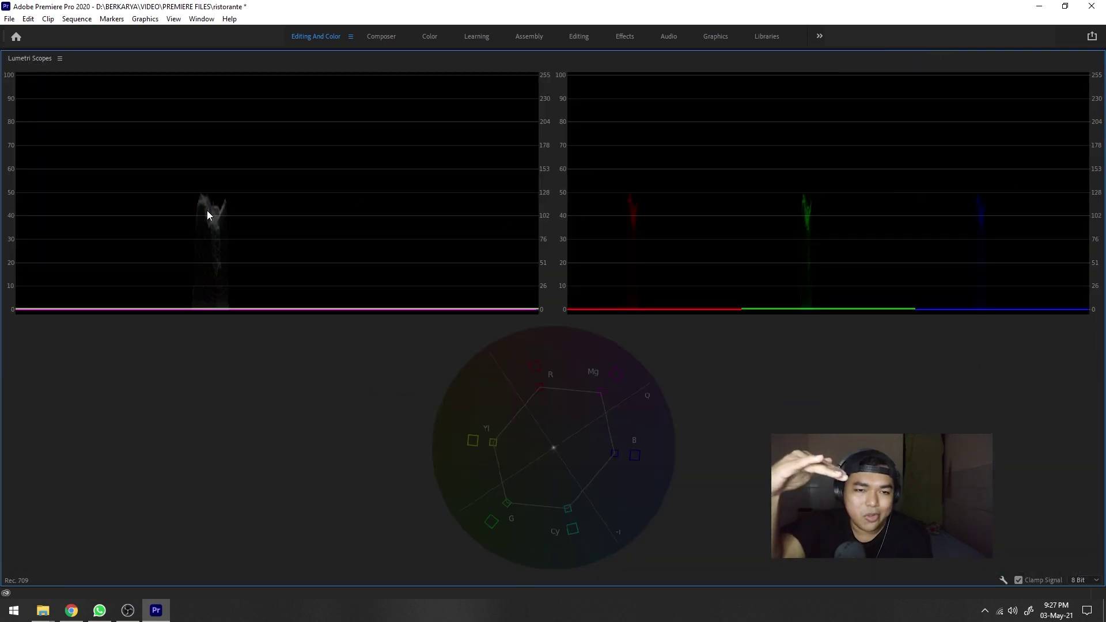
{"action": "double_click", "coordinate": [24, 60]}
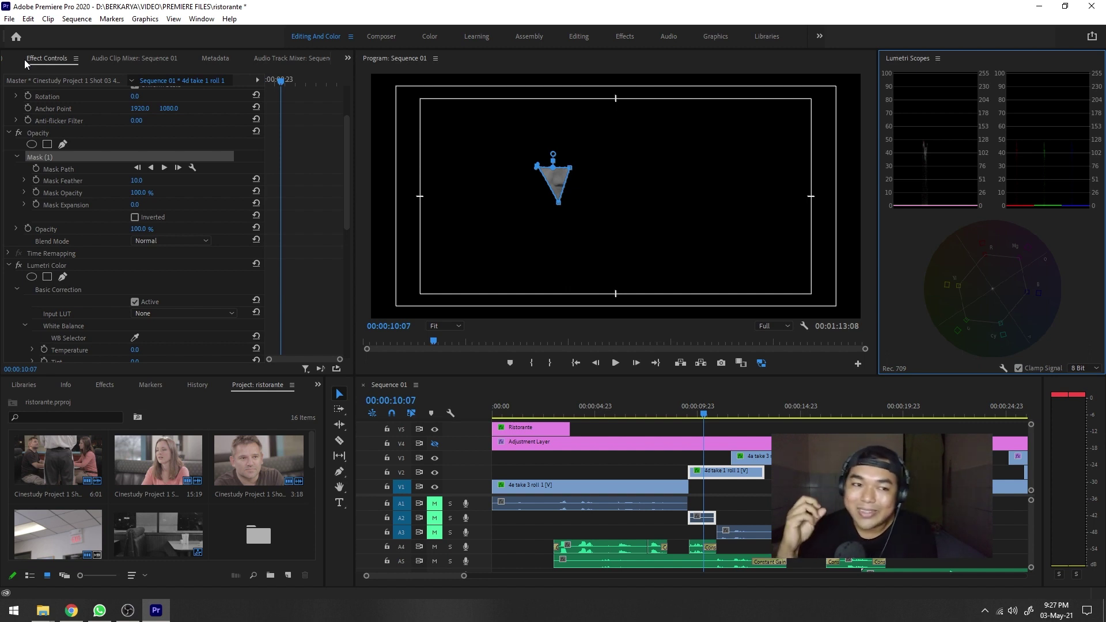
Turn off the 4d take 1 roll 1 clip's Opacity effect and move the playhead to 00:00:08:18
{"action": "left_click", "coordinate": [18, 132]}
{"action": "left_click", "coordinate": [576, 474]}
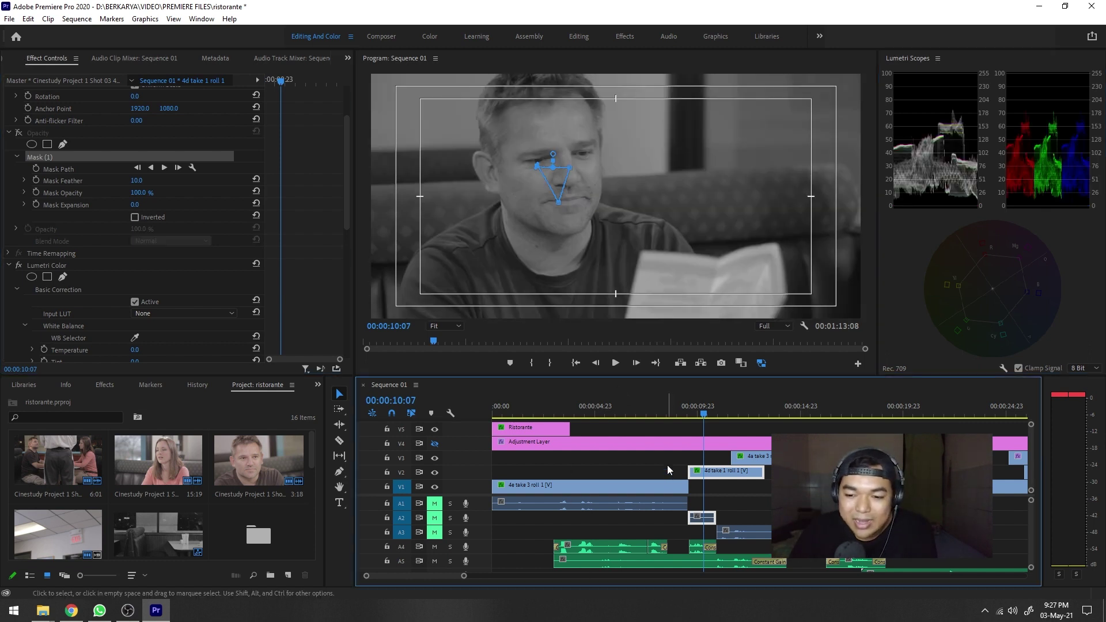
{"action": "left_click_drag", "start_coordinate": [698, 410], "coordinate": [672, 414]}
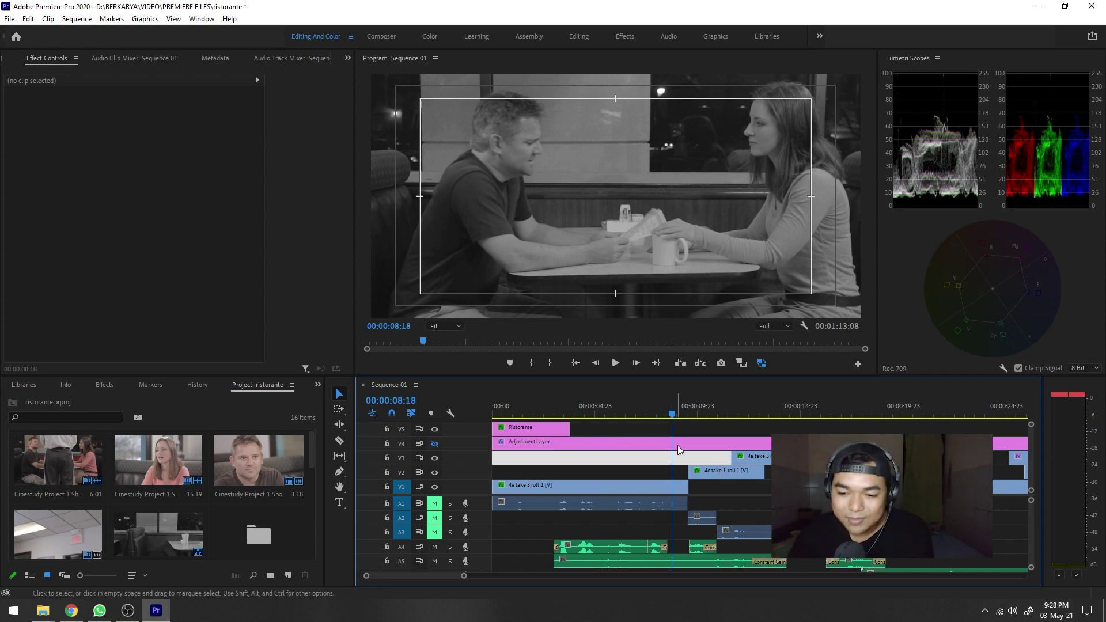
{"action": "left_click", "coordinate": [664, 455]}
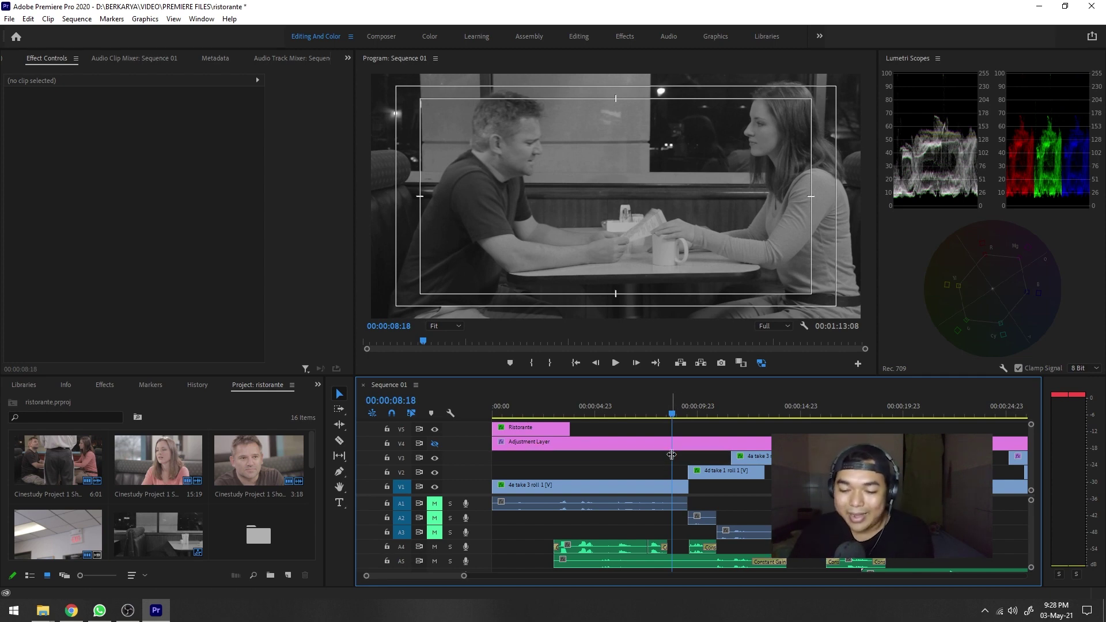
Set the Lumetri Color saturation of the 4e take 3 roll 1 clip to 100
{"action": "left_click", "coordinate": [670, 487]}
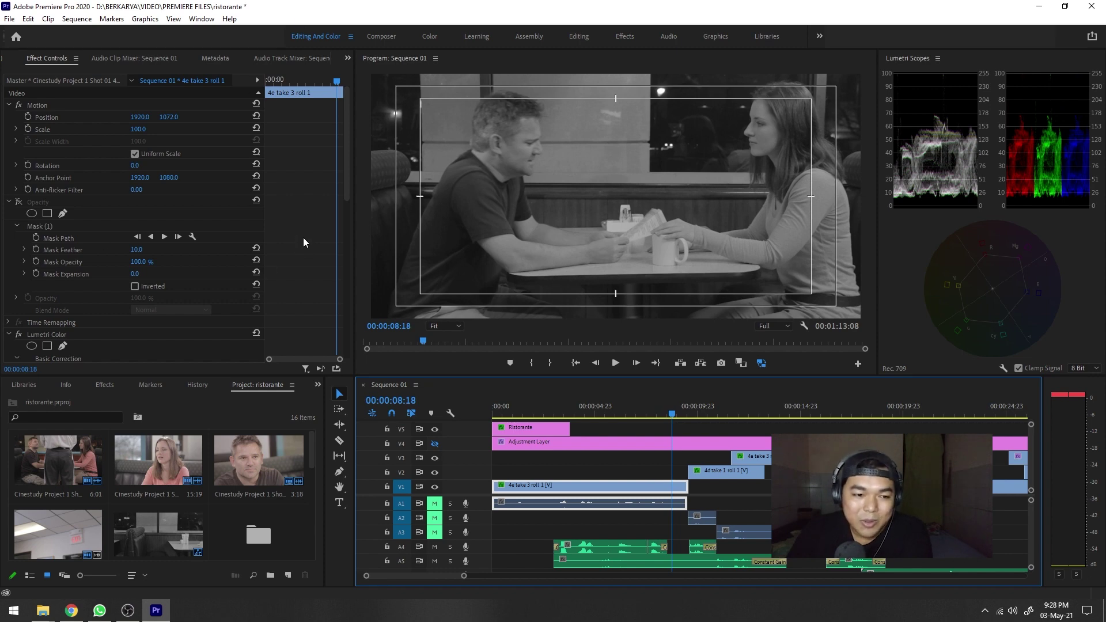
{"action": "scroll", "coordinate": [304, 241], "scroll_direction": "down", "scroll_amount": 5}
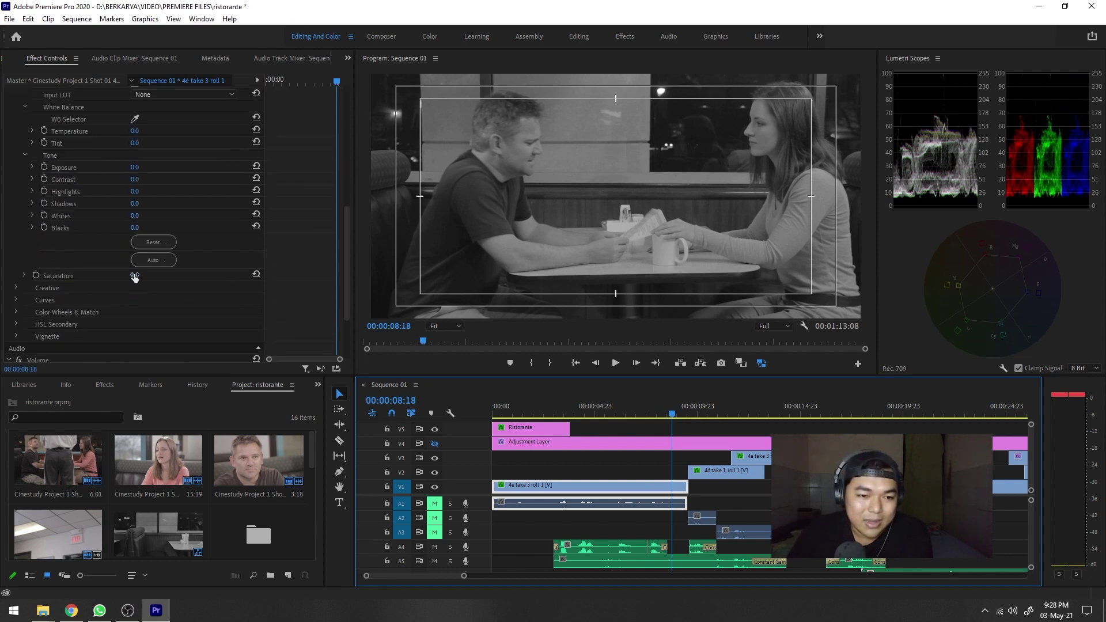
{"action": "left_click", "coordinate": [134, 275]}
{"action": "type", "text": "100"}
{"action": "key", "text": "Return"}
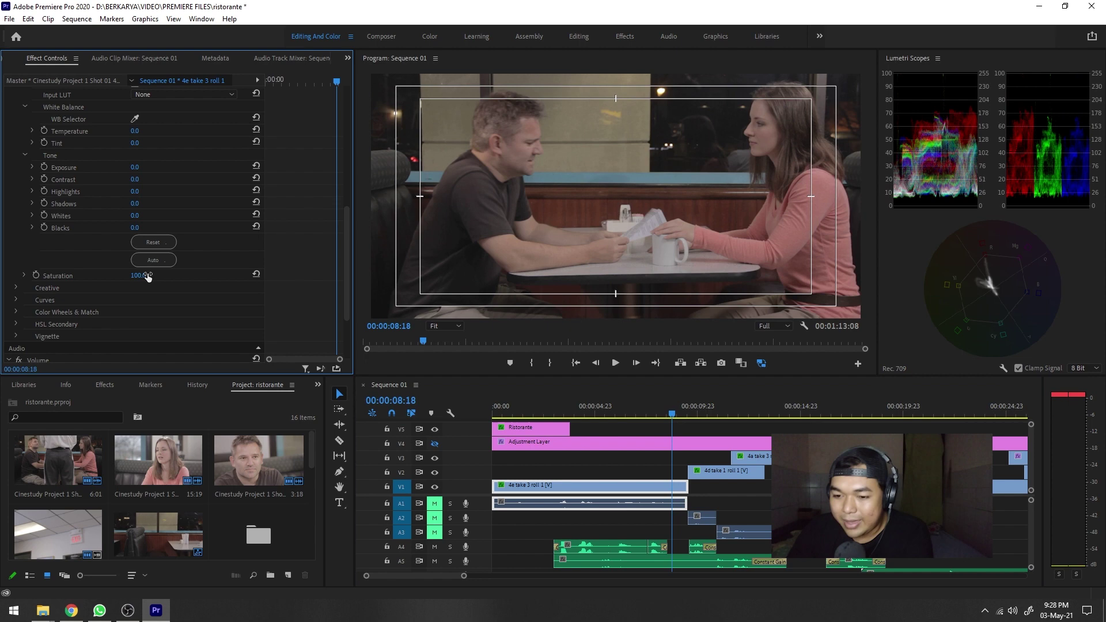
Move the playhead to 00:00:10:07 and set the 4d take 1 roll 1 clip's Lumetri Color saturation to 100
{"action": "left_click", "coordinate": [747, 472]}
{"action": "left_click", "coordinate": [705, 410]}
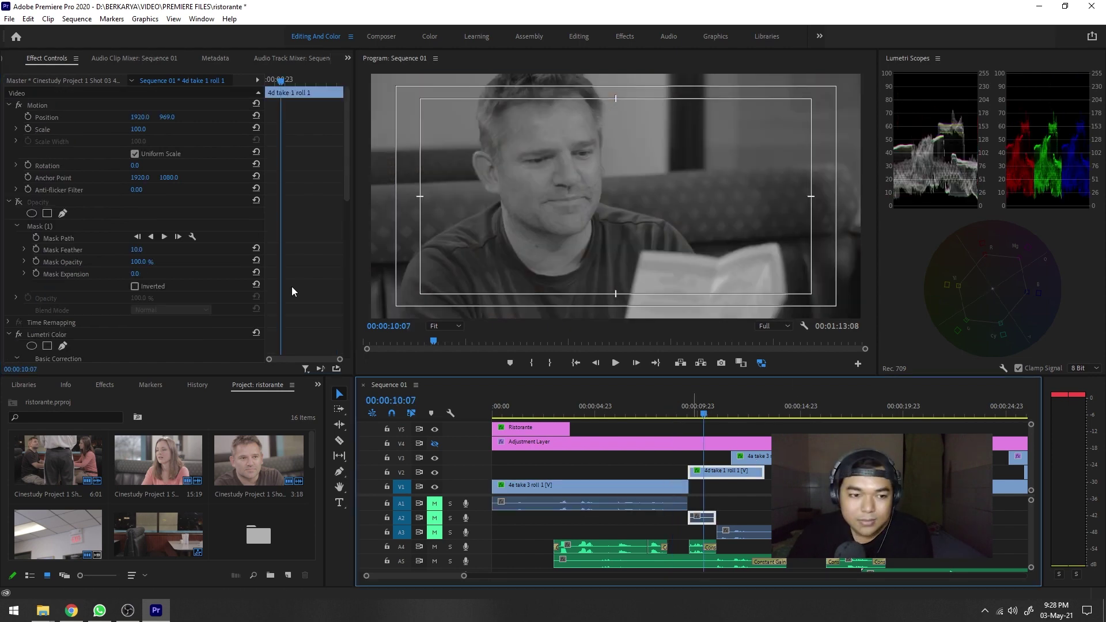
{"action": "scroll", "coordinate": [291, 285], "scroll_direction": "down", "scroll_amount": 5}
{"action": "scroll", "coordinate": [287, 278], "scroll_direction": "down", "scroll_amount": 3}
{"action": "left_click", "coordinate": [139, 241]}
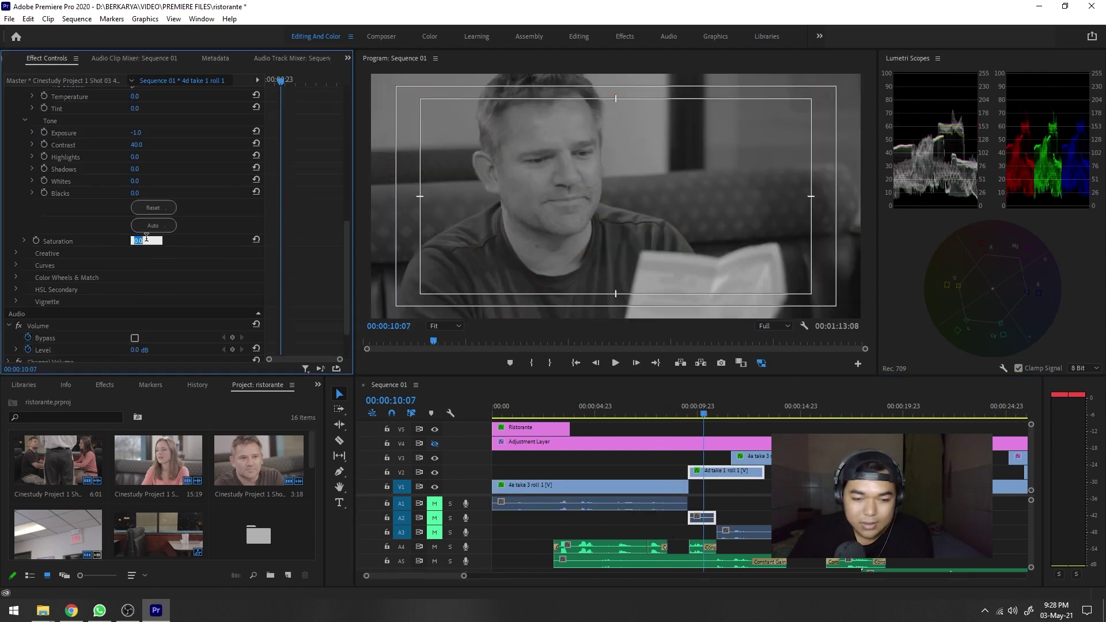
{"action": "type", "text": "100"}
{"action": "key", "text": "Return"}
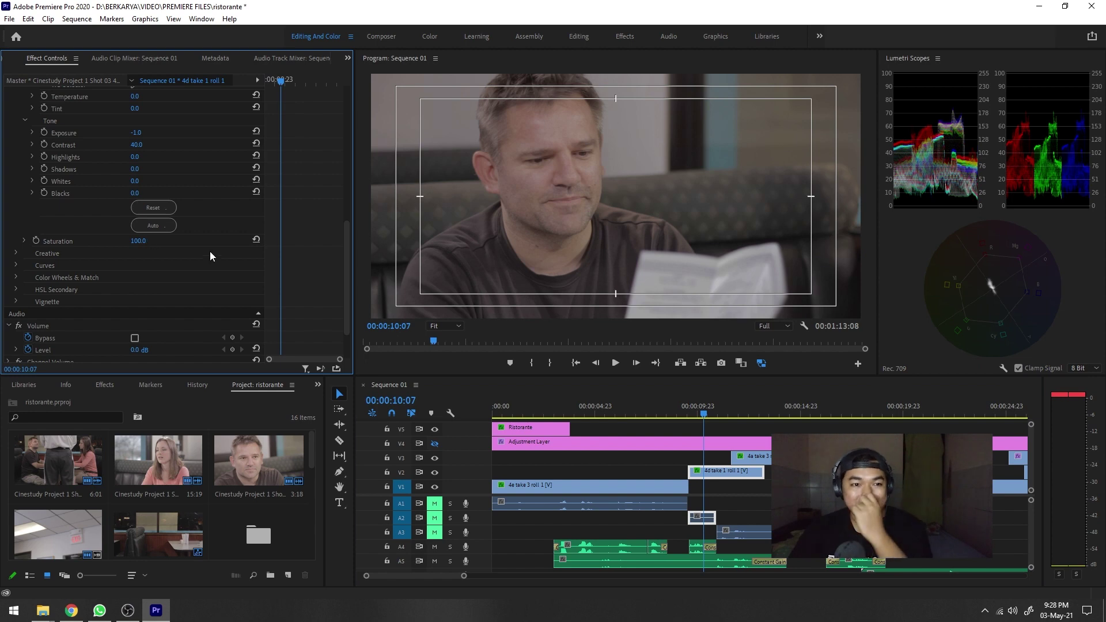
Compare the exposure of the wide shot, the man's close-up and the woman's close-up, ending at 00:00:05:00
{"action": "scroll", "coordinate": [291, 286], "scroll_direction": "up", "scroll_amount": 4}
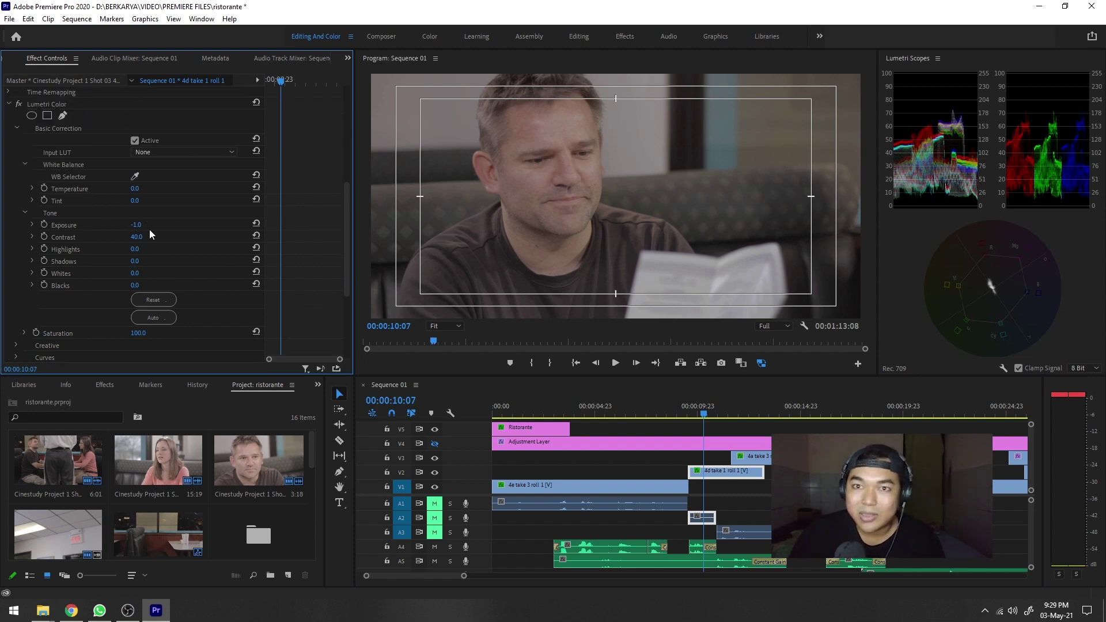
{"action": "left_click", "coordinate": [627, 403]}
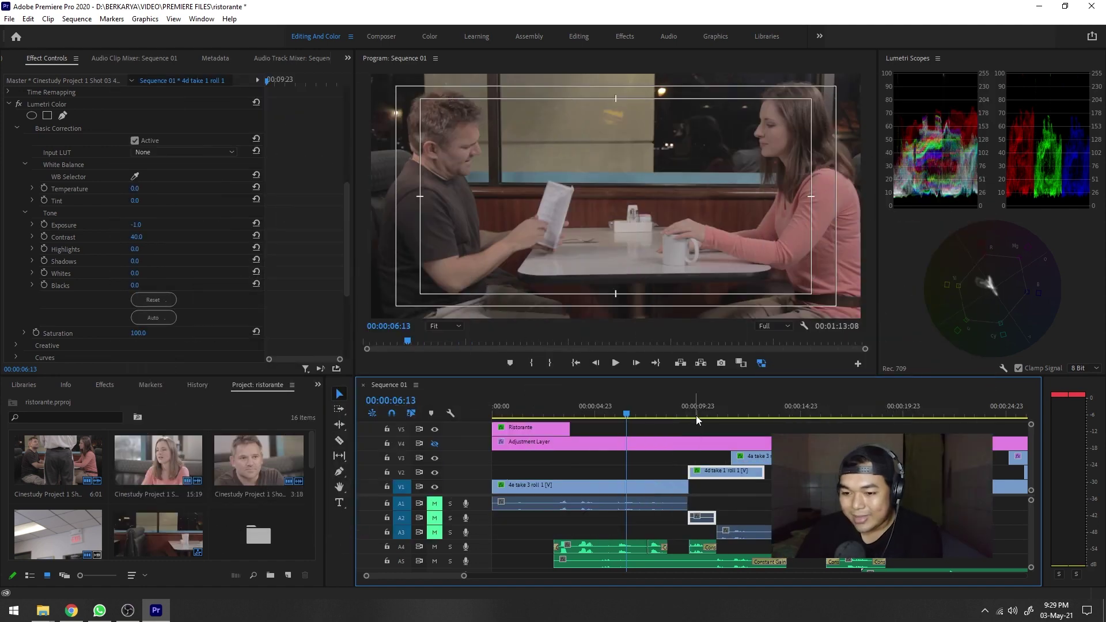
{"action": "left_click", "coordinate": [695, 414]}
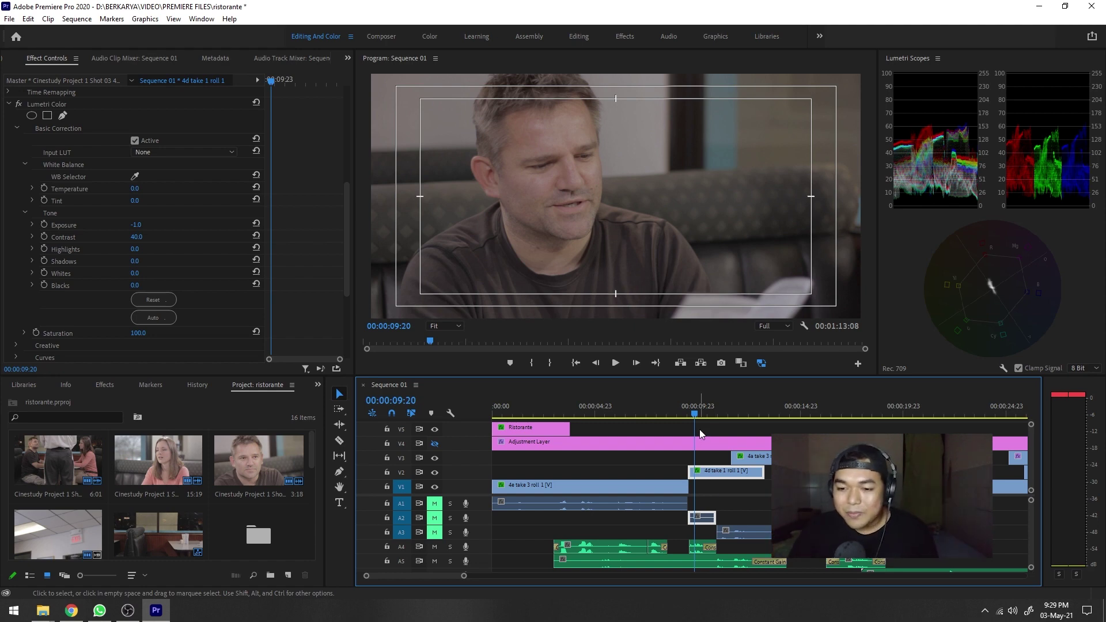
{"action": "left_click_drag", "start_coordinate": [700, 412], "coordinate": [770, 426]}
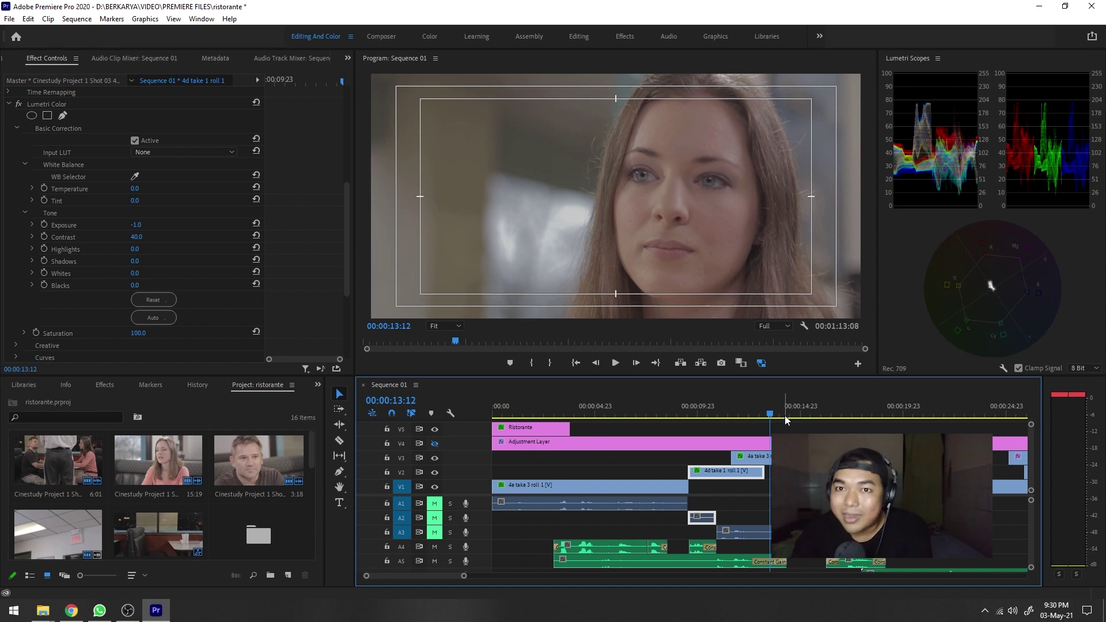
{"action": "mouse_move", "coordinate": [787, 419]}
{"action": "left_mouse_down"}
{"action": "mouse_move", "coordinate": [625, 424]}
{"action": "mouse_move", "coordinate": [824, 420]}
{"action": "mouse_move", "coordinate": [807, 422]}
{"action": "left_mouse_up"}
{"action": "left_click_drag", "start_coordinate": [680, 410], "coordinate": [594, 407]}
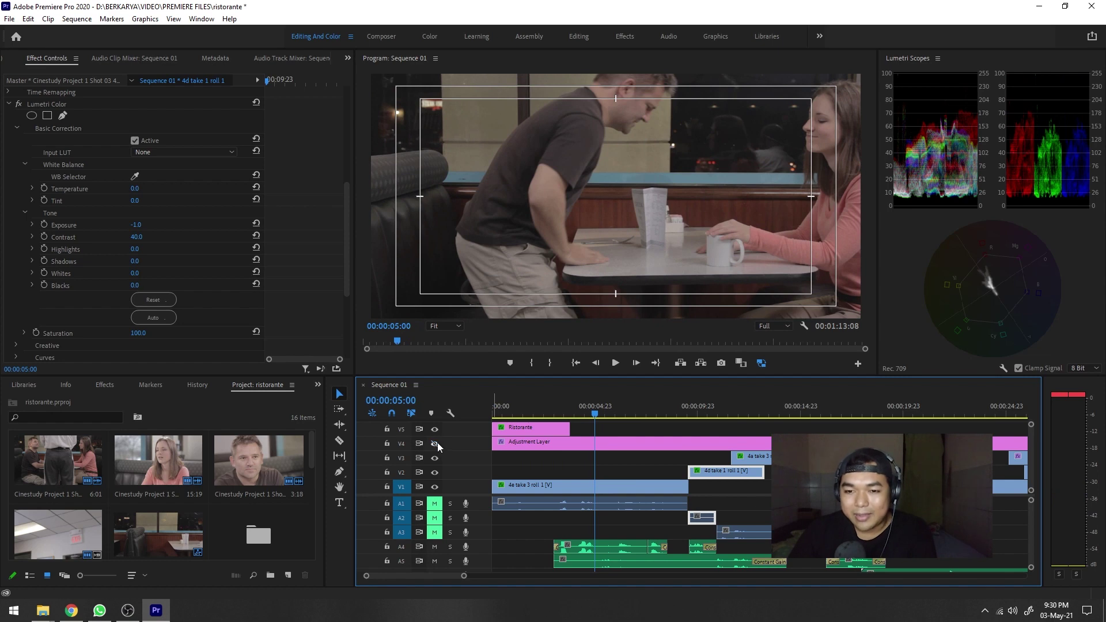
Make the V4 adjustment layer track visible, move the playhead to 00:00:04:13 and select the adjustment layer
{"action": "left_click", "coordinate": [435, 442]}
{"action": "mouse_move", "coordinate": [586, 405]}
{"action": "left_mouse_down"}
{"action": "mouse_move", "coordinate": [558, 405]}
{"action": "mouse_move", "coordinate": [586, 413]}
{"action": "left_mouse_up"}
{"action": "left_click", "coordinate": [596, 433]}
{"action": "left_click", "coordinate": [597, 441]}
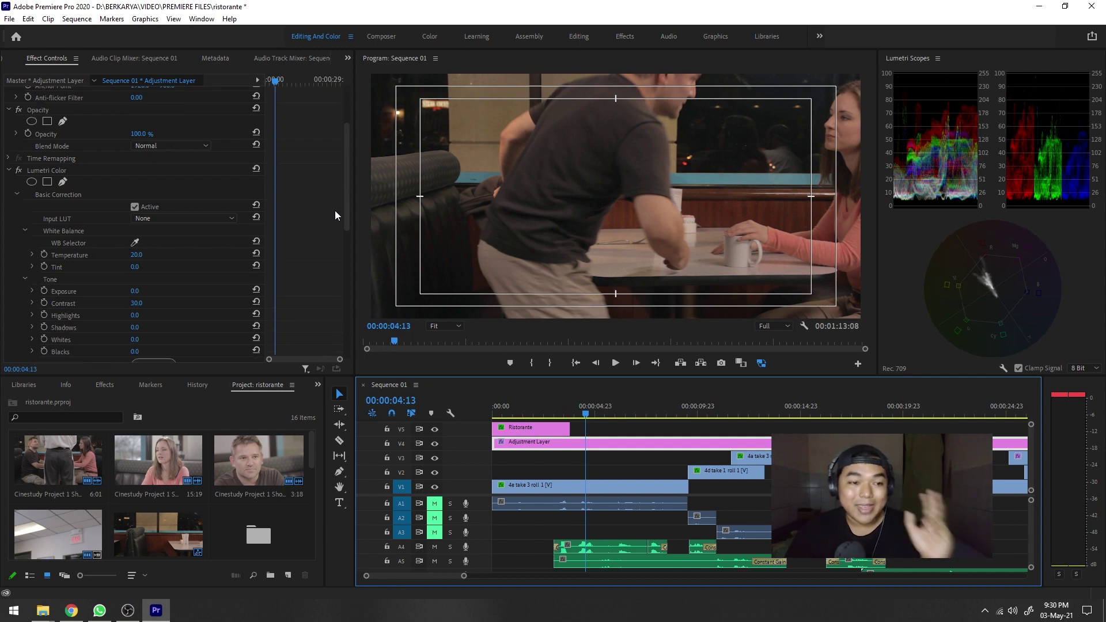
Examine the adjustment layer's Basic Correction values and view the graded frame full screen
{"action": "scroll", "coordinate": [335, 213], "scroll_direction": "down", "scroll_amount": 4}
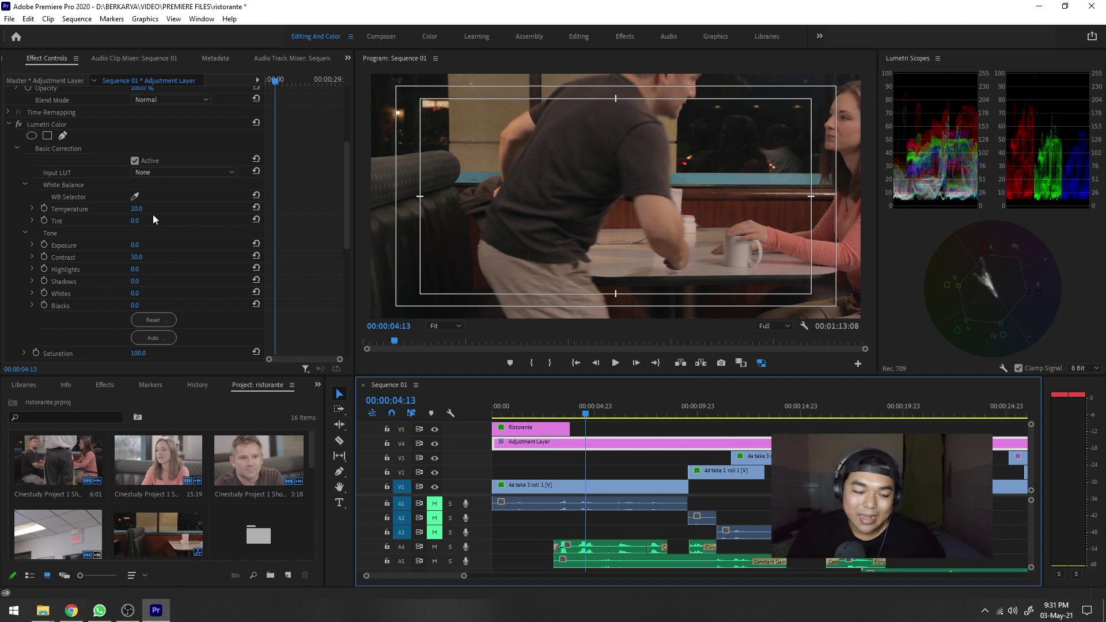
{"action": "key", "text": "ctrl+grave"}
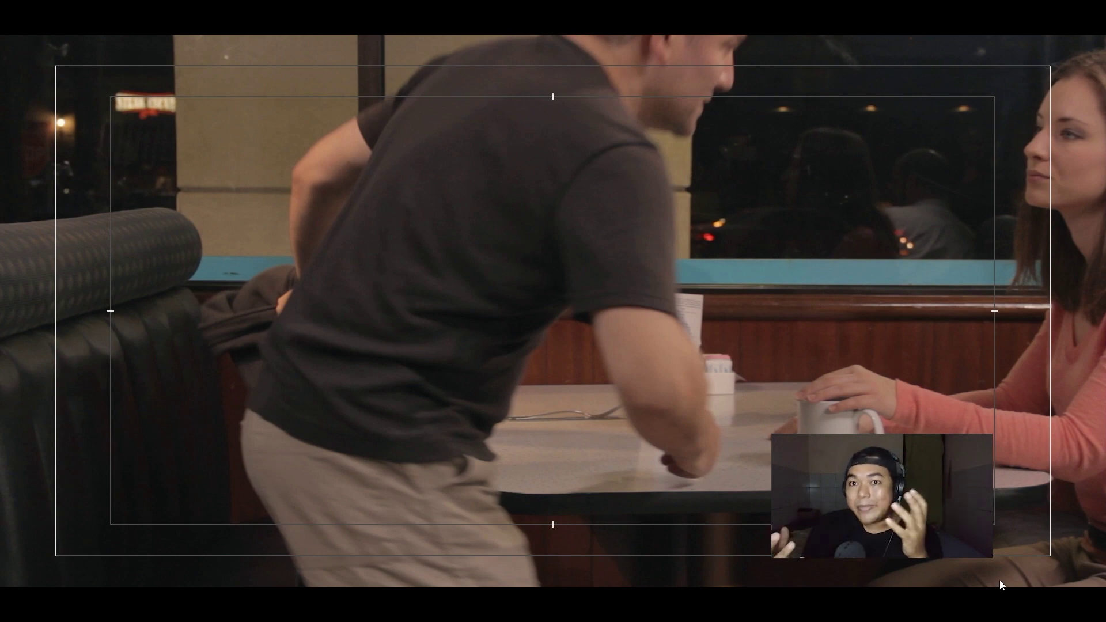
{"action": "key", "text": "Escape"}
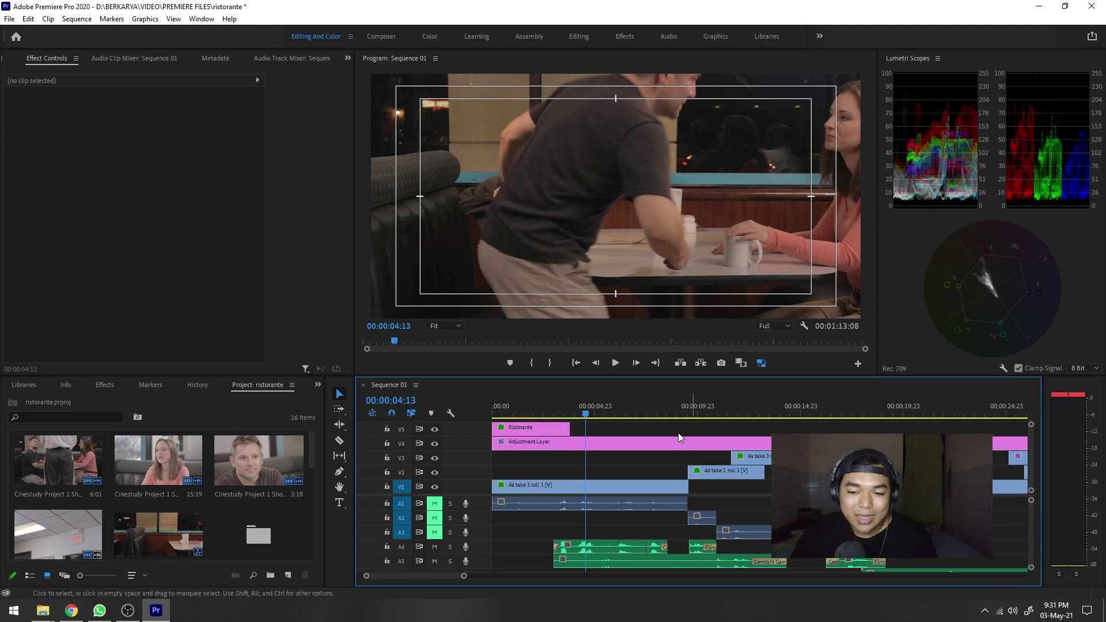
Deactivate the Basic Correction and Creative sections of the adjustment layer's Lumetri Color effect to view the ungraded frame
{"action": "left_click", "coordinate": [649, 445]}
{"action": "scroll", "coordinate": [351, 244], "scroll_direction": "down", "scroll_amount": 3}
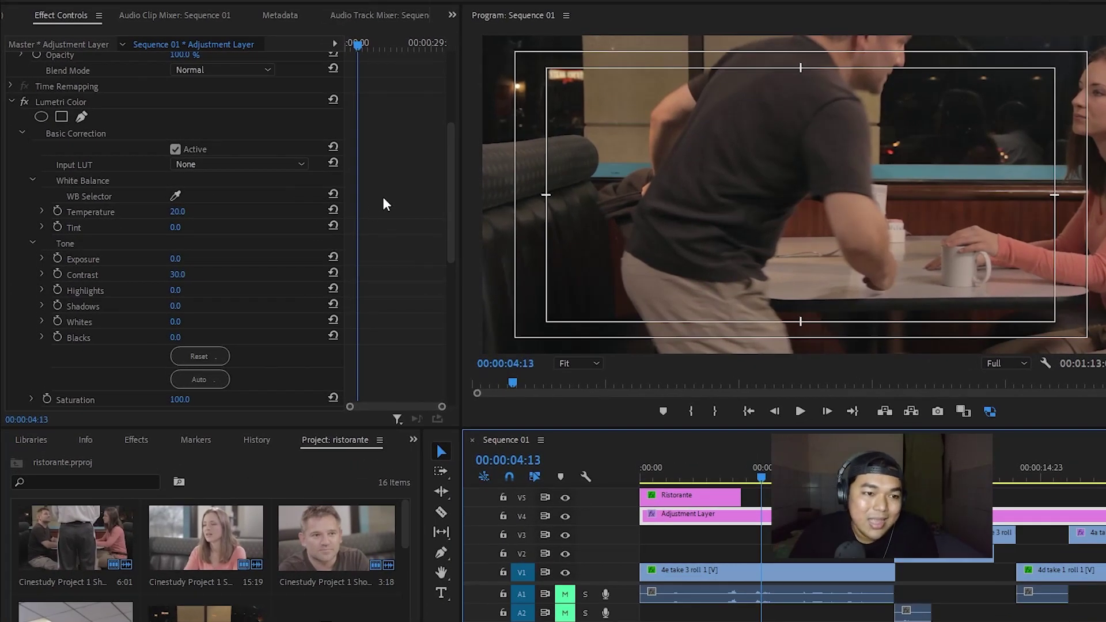
{"action": "left_click", "coordinate": [104, 145]}
{"action": "left_click", "coordinate": [176, 148]}
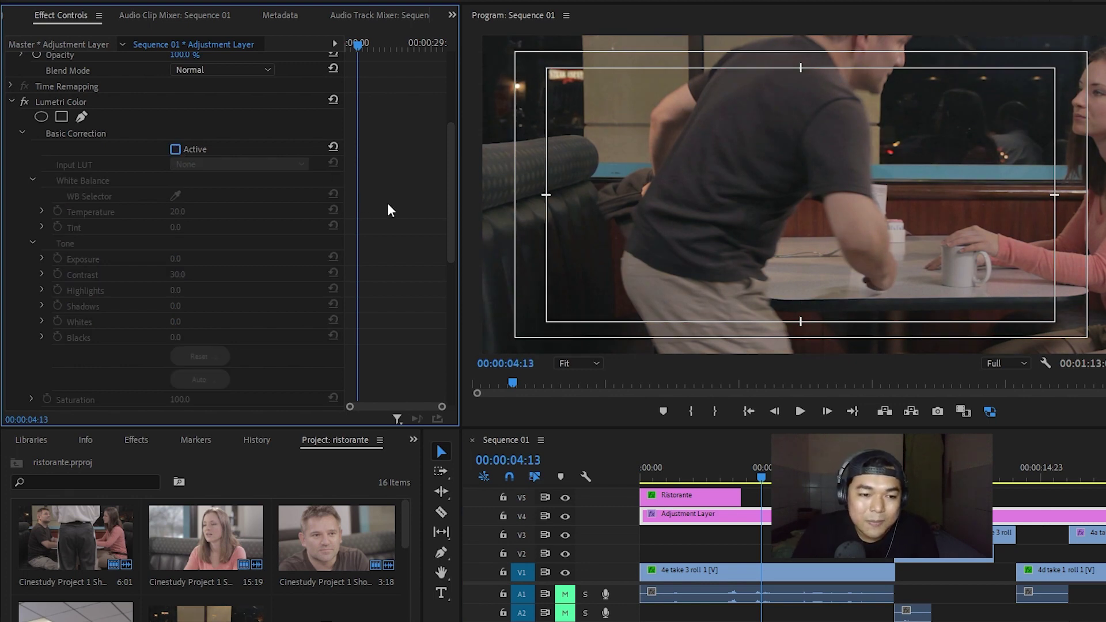
{"action": "scroll", "coordinate": [416, 208], "scroll_direction": "down", "scroll_amount": 5}
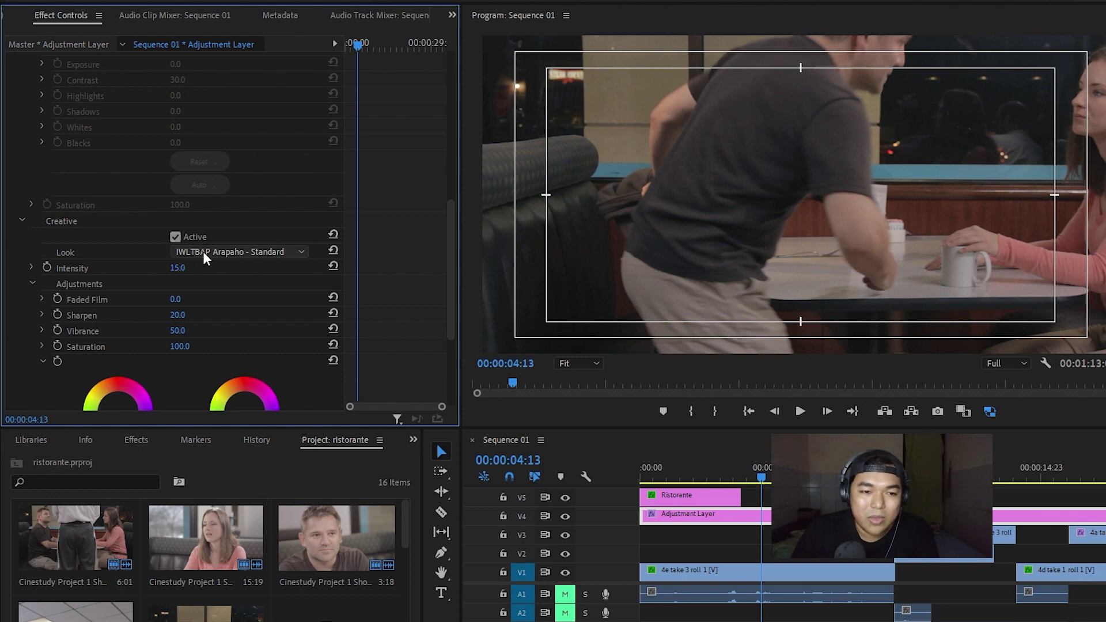
{"action": "left_click", "coordinate": [174, 238]}
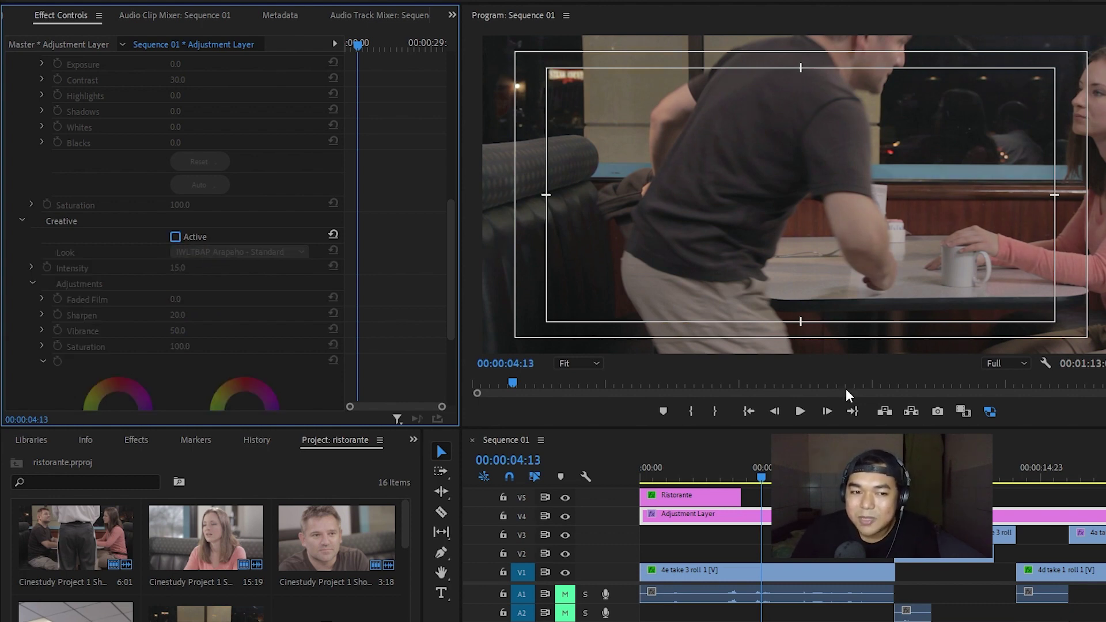
{"action": "left_click", "coordinate": [176, 237]}
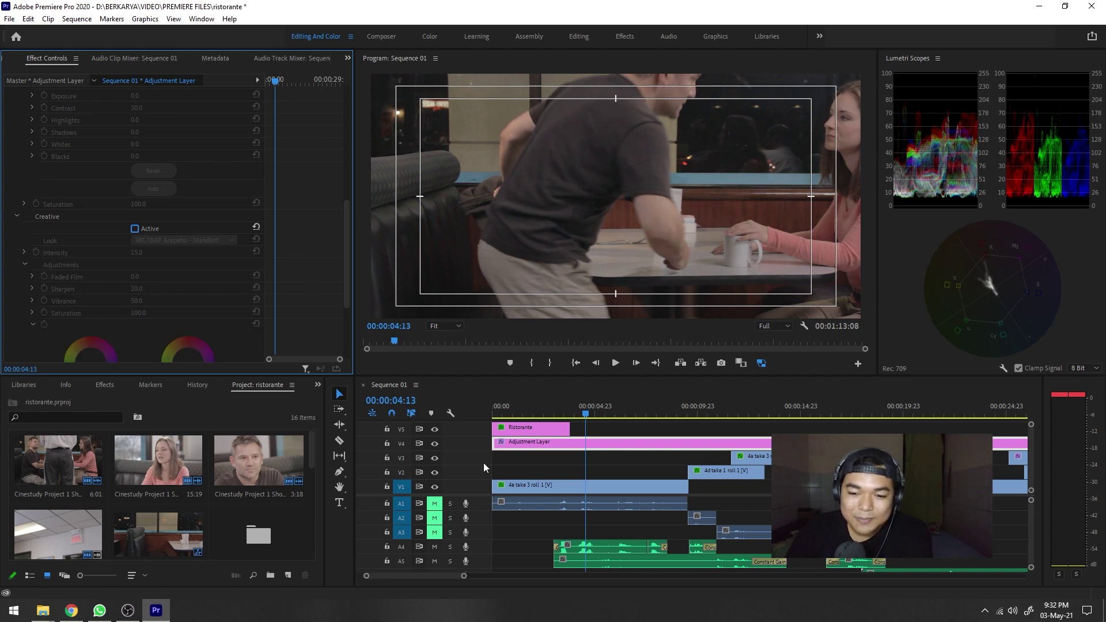
Reactivate the Creative and Basic Correction sections of the adjustment layer's Lumetri Color effect
{"action": "left_click", "coordinate": [136, 229]}
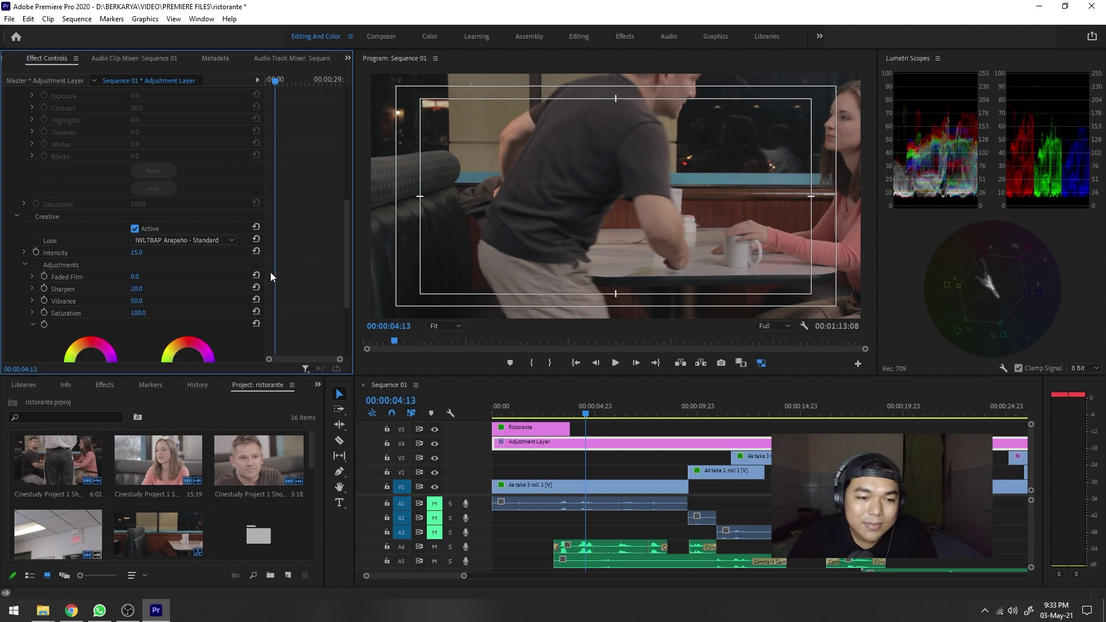
{"action": "scroll", "coordinate": [320, 282], "scroll_direction": "up", "scroll_amount": 5}
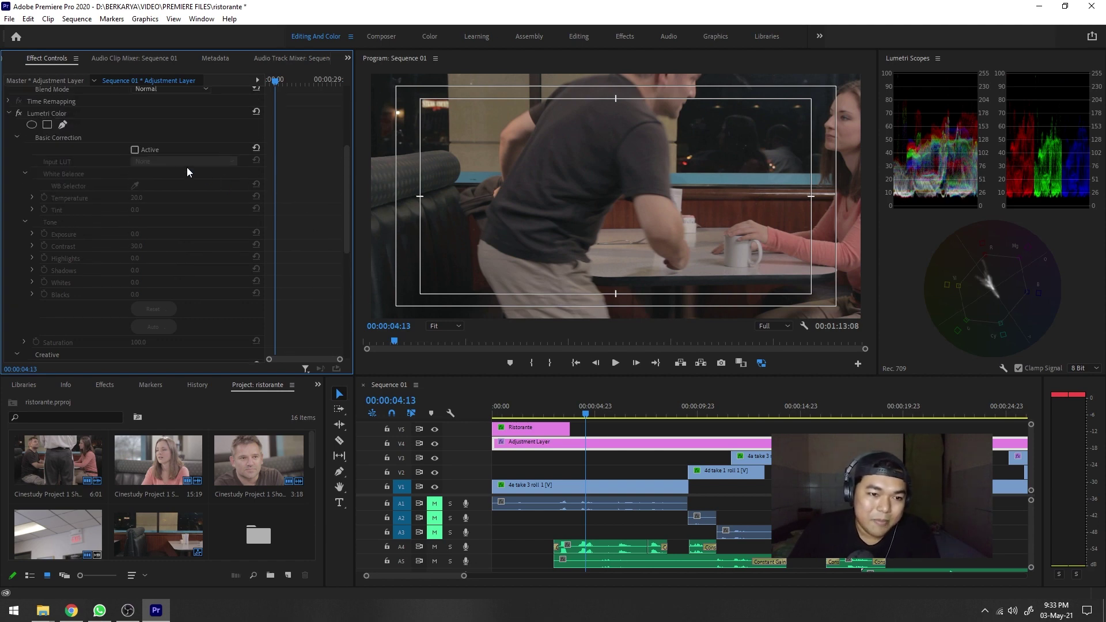
{"action": "left_click", "coordinate": [135, 149]}
Compare the frame with the adjustment layer's Creative look switched off and back on while Basic Correction stays active
{"action": "scroll", "coordinate": [329, 233], "scroll_direction": "down", "scroll_amount": 3}
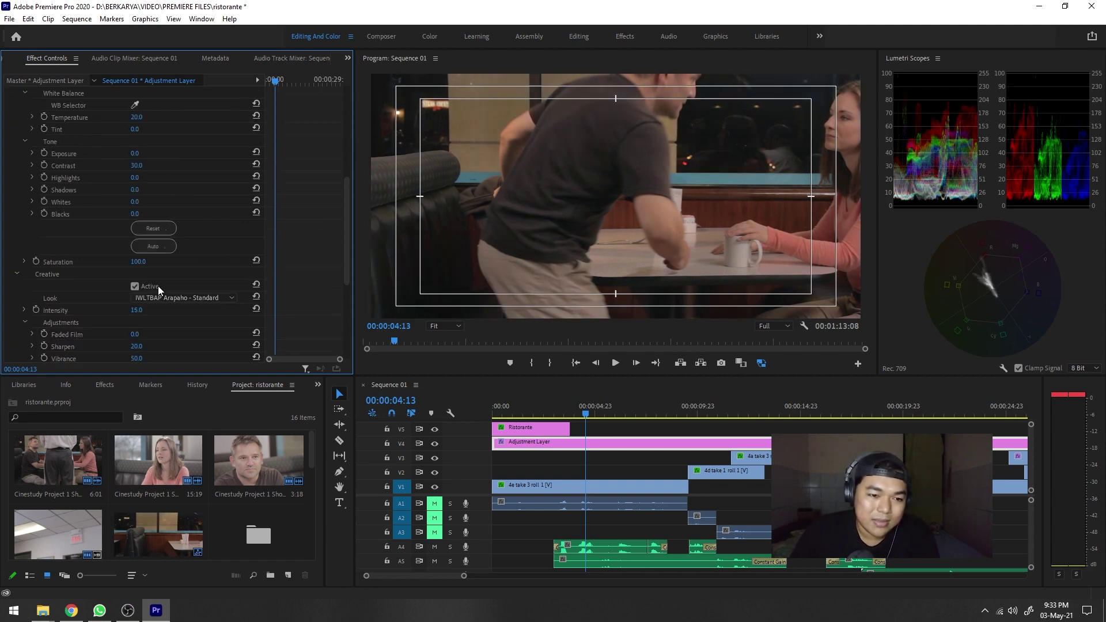
{"action": "left_click", "coordinate": [153, 287]}
{"action": "scroll", "coordinate": [303, 278], "scroll_direction": "up", "scroll_amount": 3}
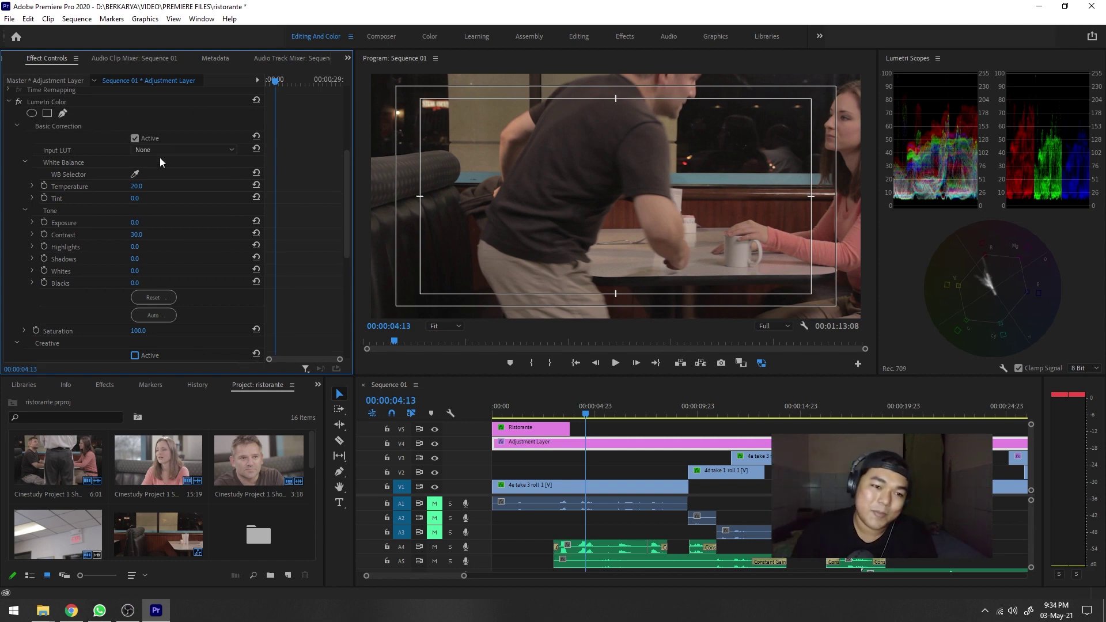
{"action": "scroll", "coordinate": [296, 199], "scroll_direction": "down", "scroll_amount": 5}
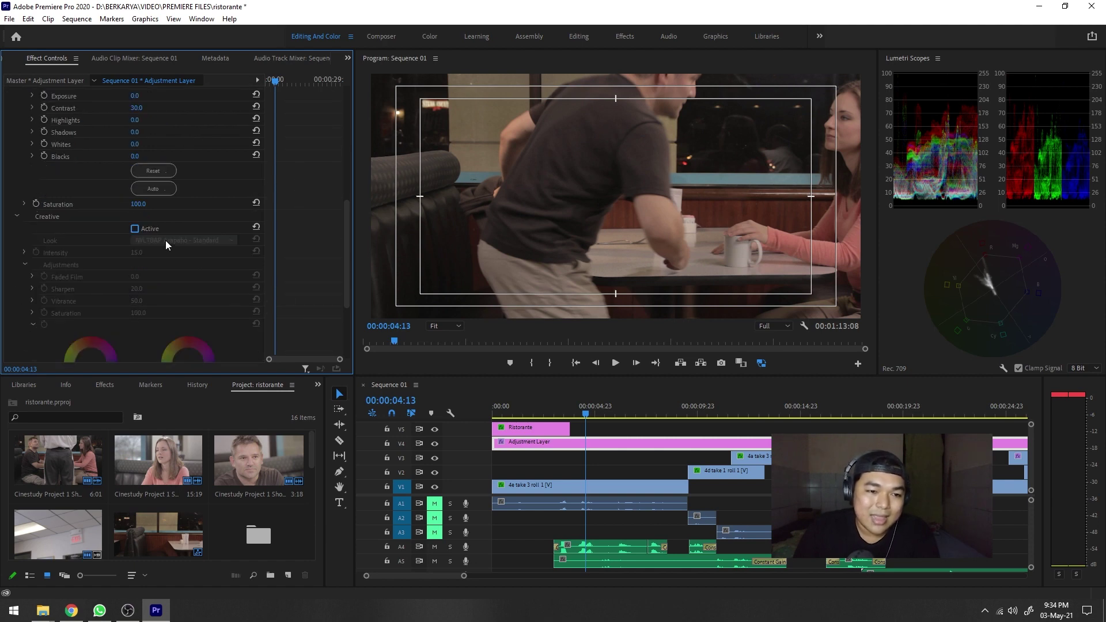
{"action": "left_click", "coordinate": [144, 230]}
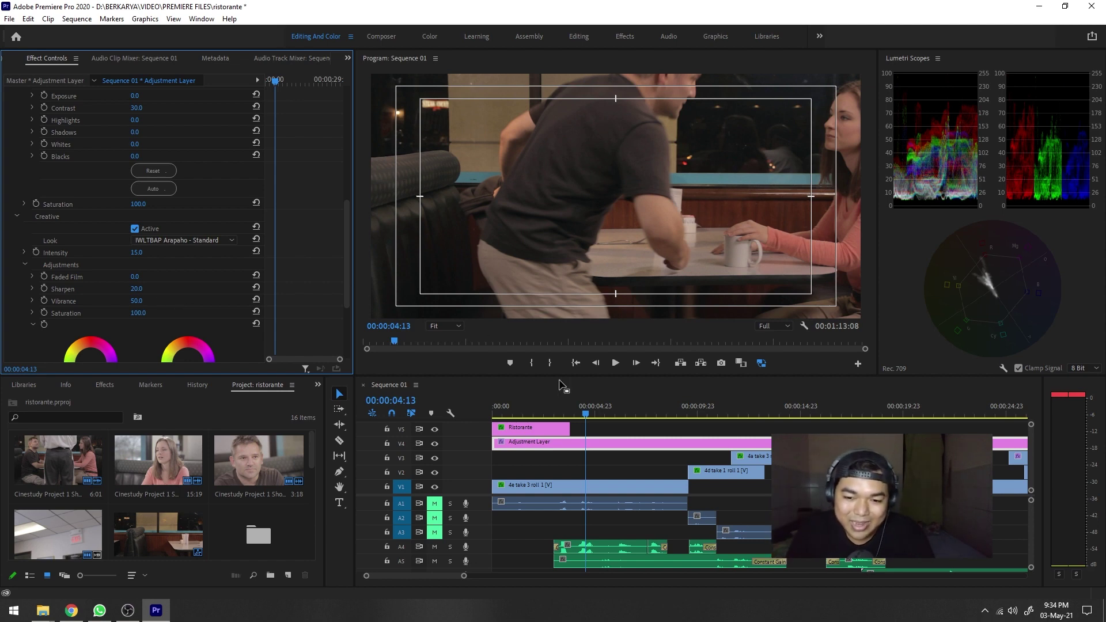
Deselect the adjustment layer and view the graded close-up of the man at 00:00:15:04
{"action": "left_click", "coordinate": [619, 426]}
{"action": "scroll", "coordinate": [619, 425], "scroll_direction": "down", "scroll_amount": 5}
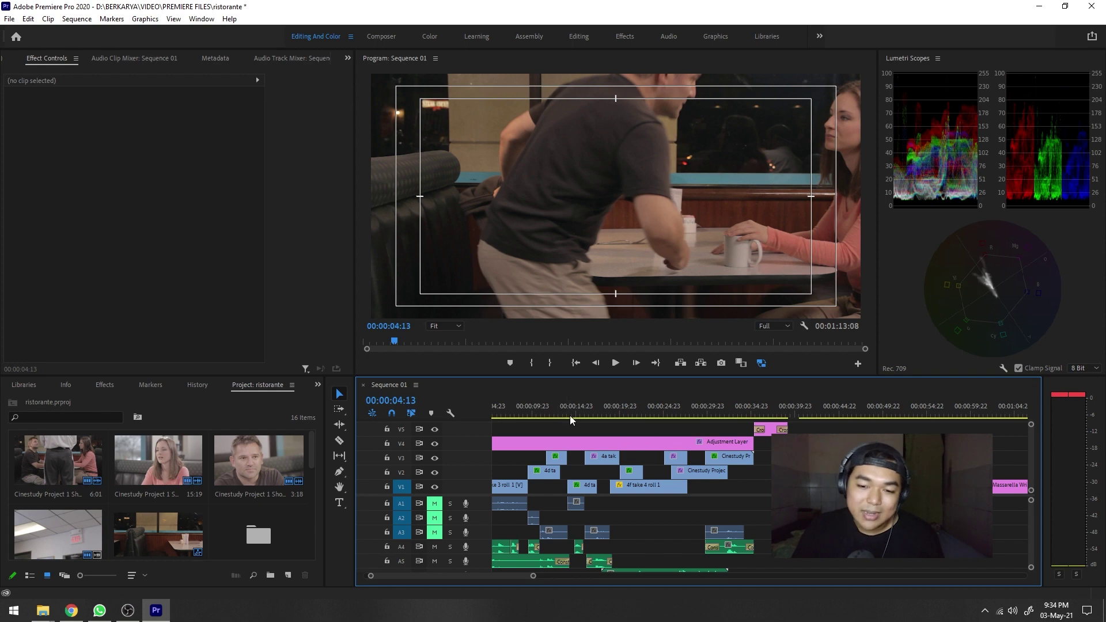
{"action": "scroll", "coordinate": [569, 415], "scroll_direction": "up", "scroll_amount": 2}
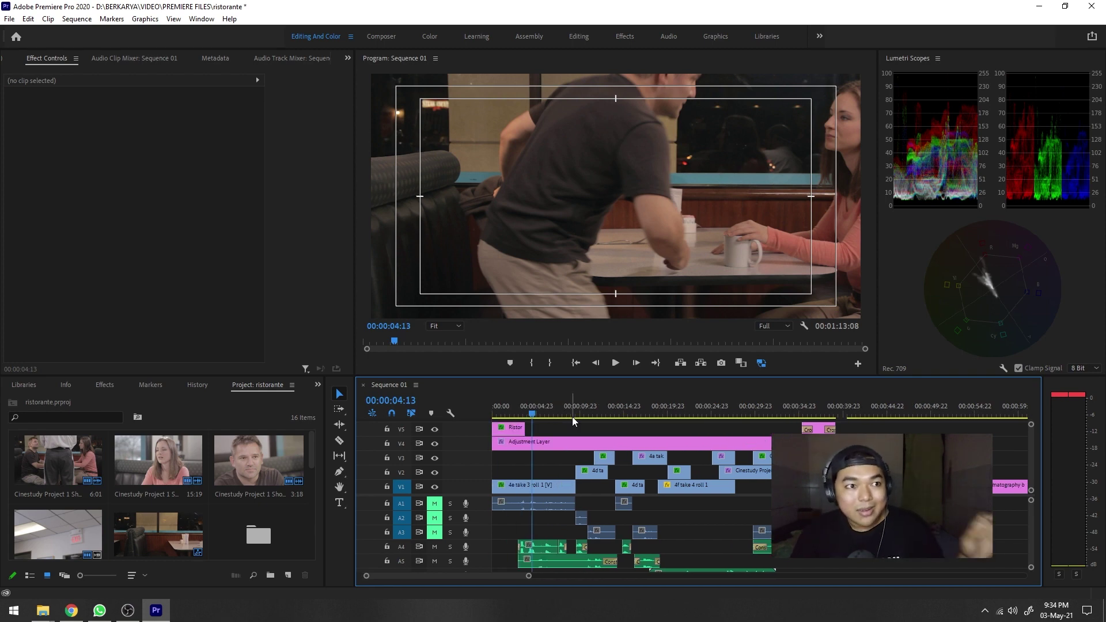
{"action": "left_click_drag", "start_coordinate": [570, 412], "coordinate": [625, 396]}
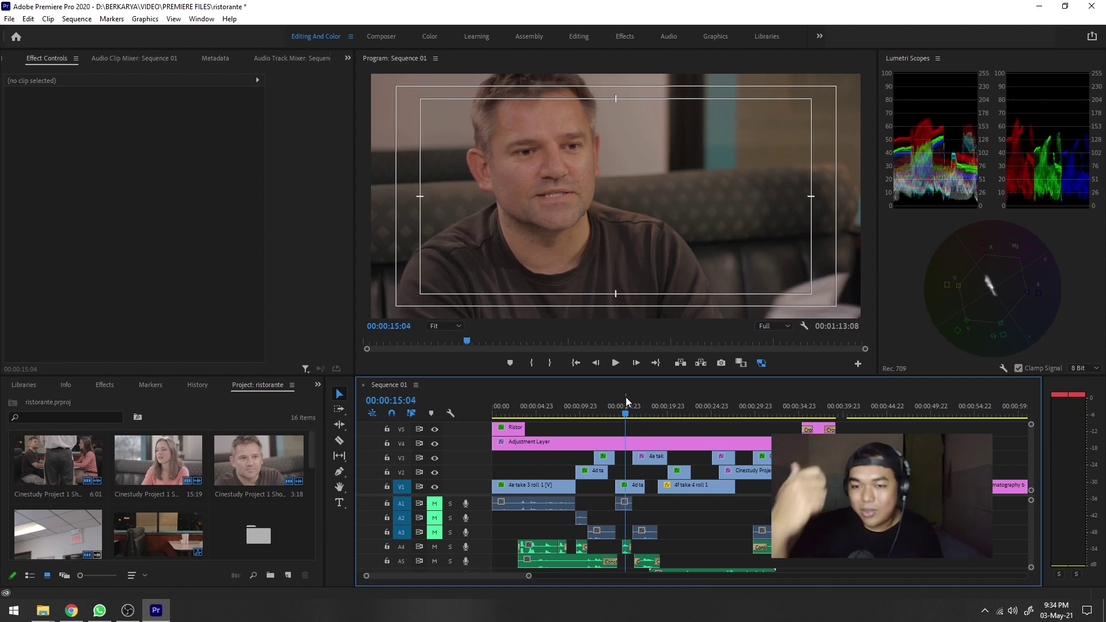